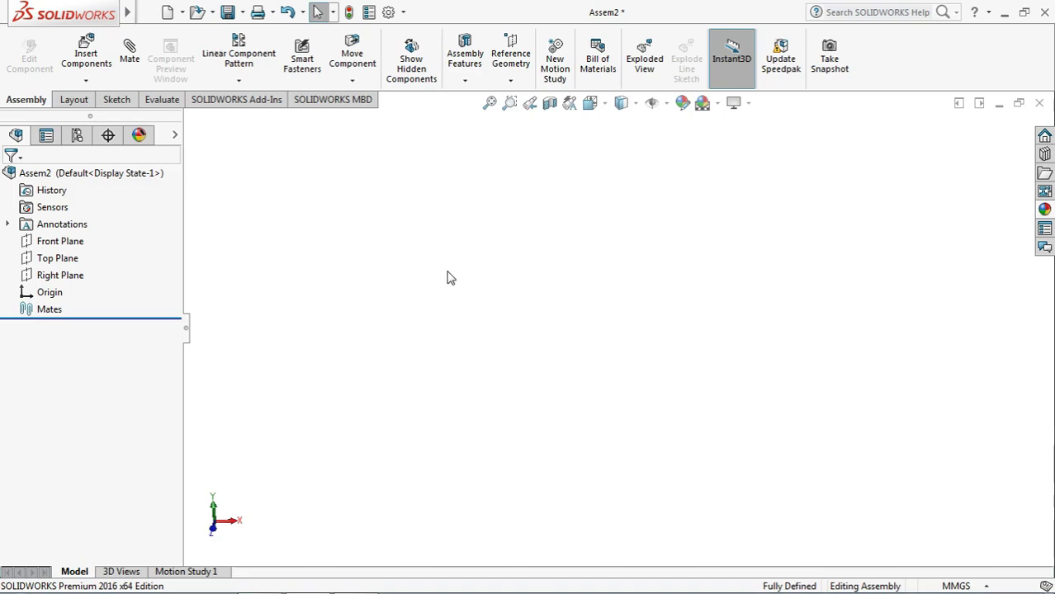
- Insert main.SLDPRT and sec.SLDPRT into the assembly, placing the main link first
left_click(85, 54)
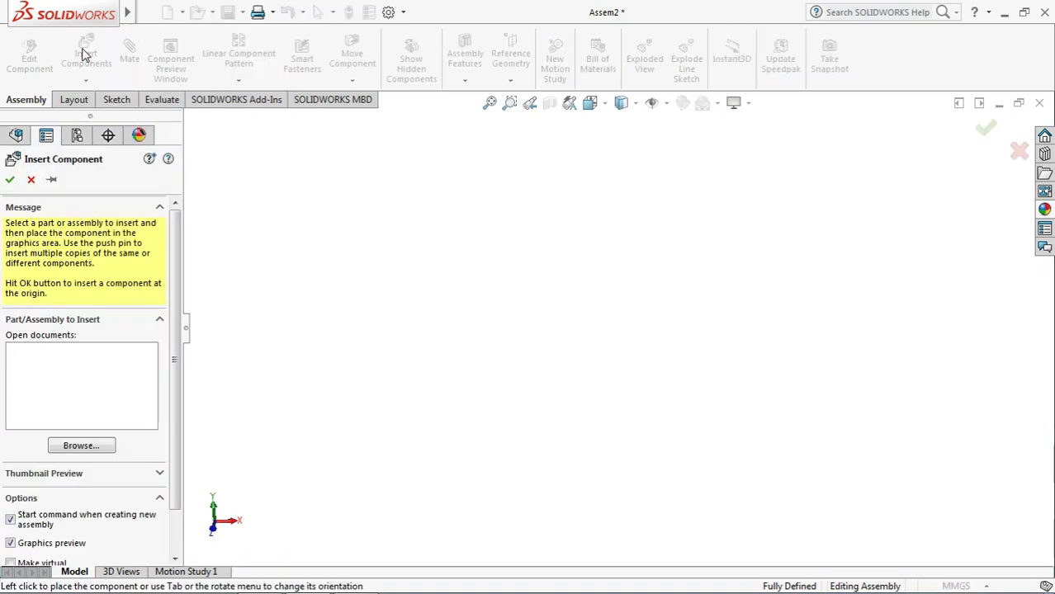
left_click(81, 446)
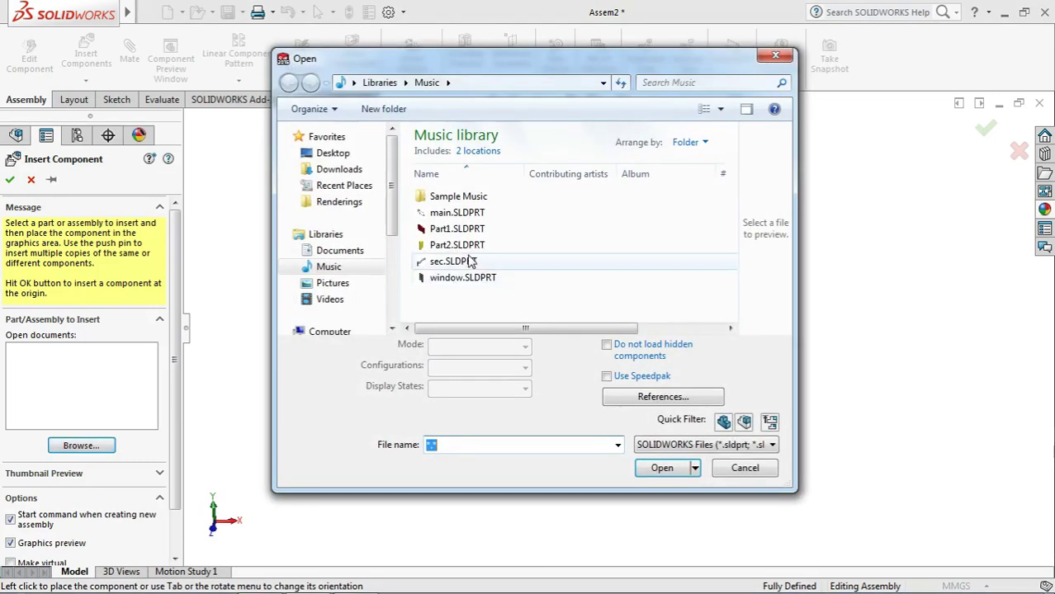
left_click(458, 213)
left_click(456, 262, "ctrl")
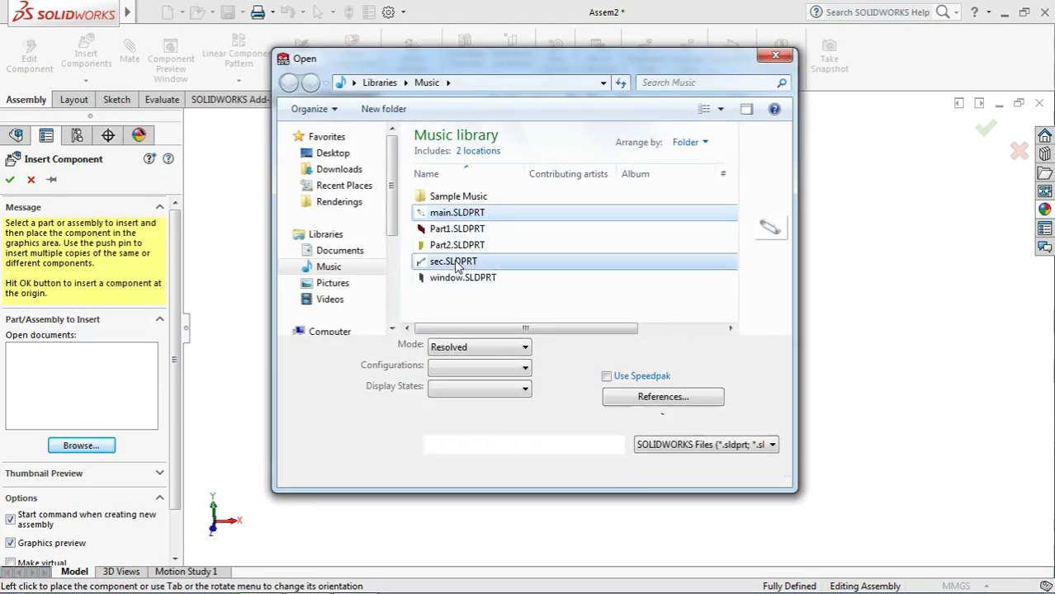
left_click(664, 532)
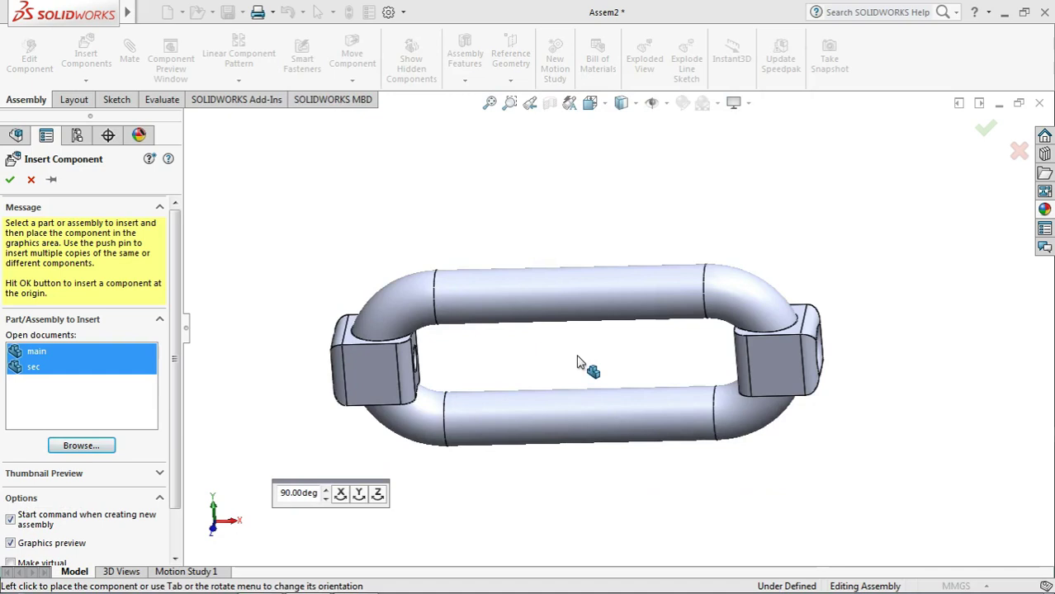
left_click(612, 316)
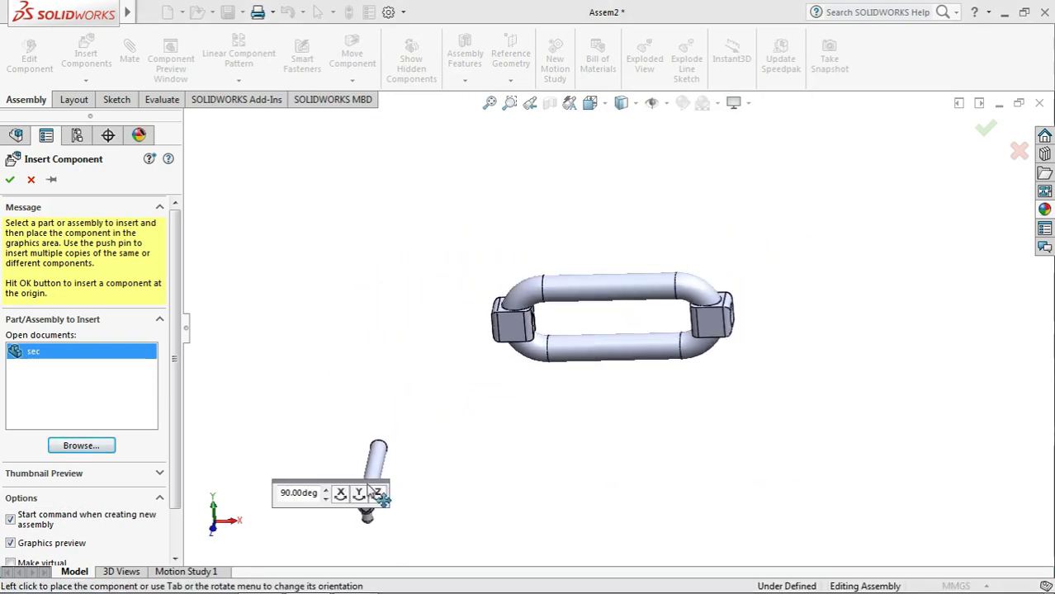
- Rotate the sec pin to lie horizontally and place it left of the link
left_click(360, 493)
left_click(360, 493)
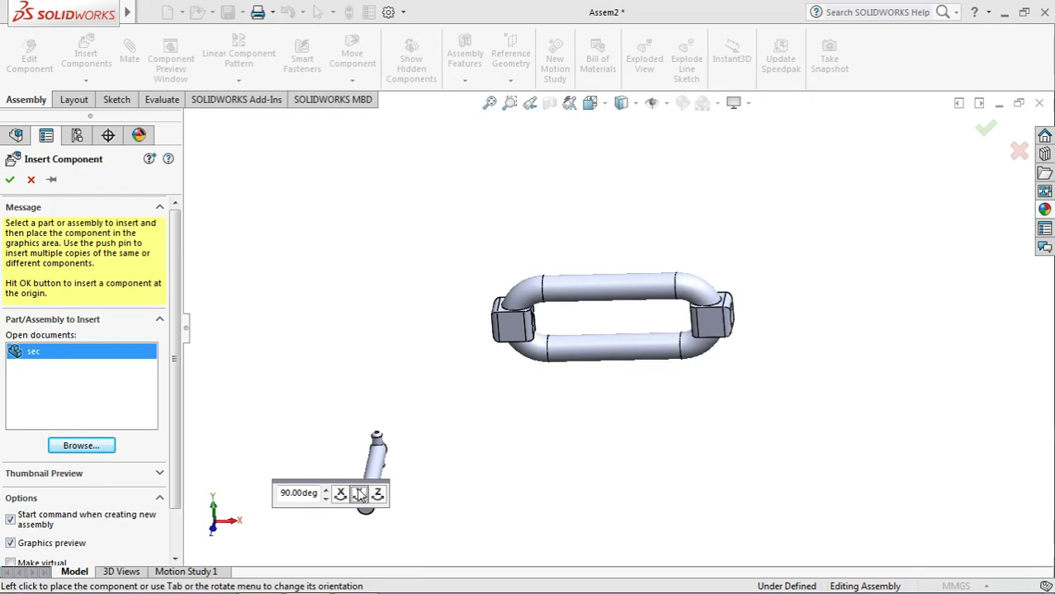
left_click(360, 493)
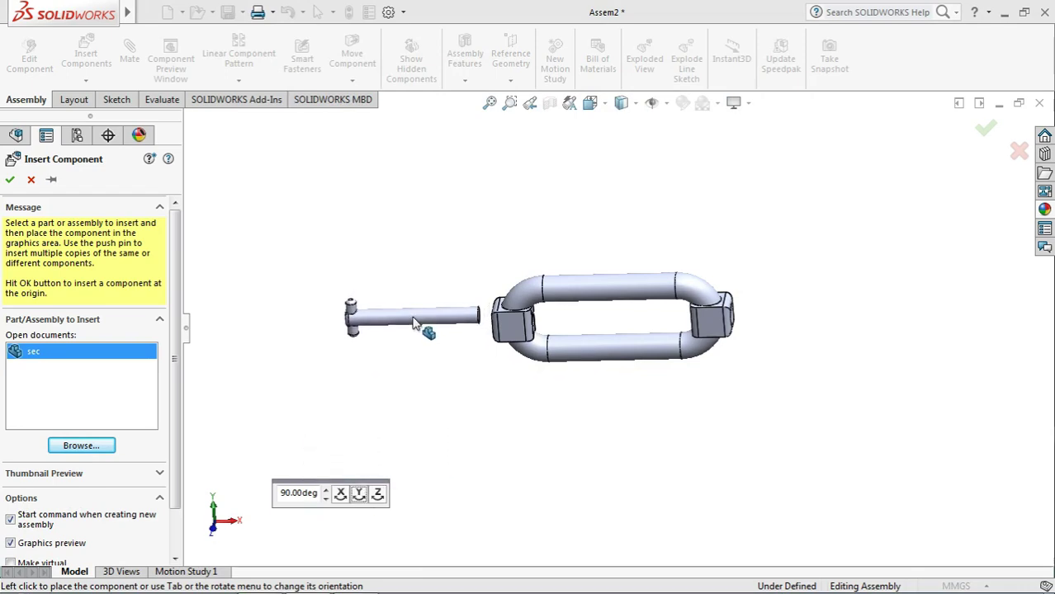
left_click(415, 324)
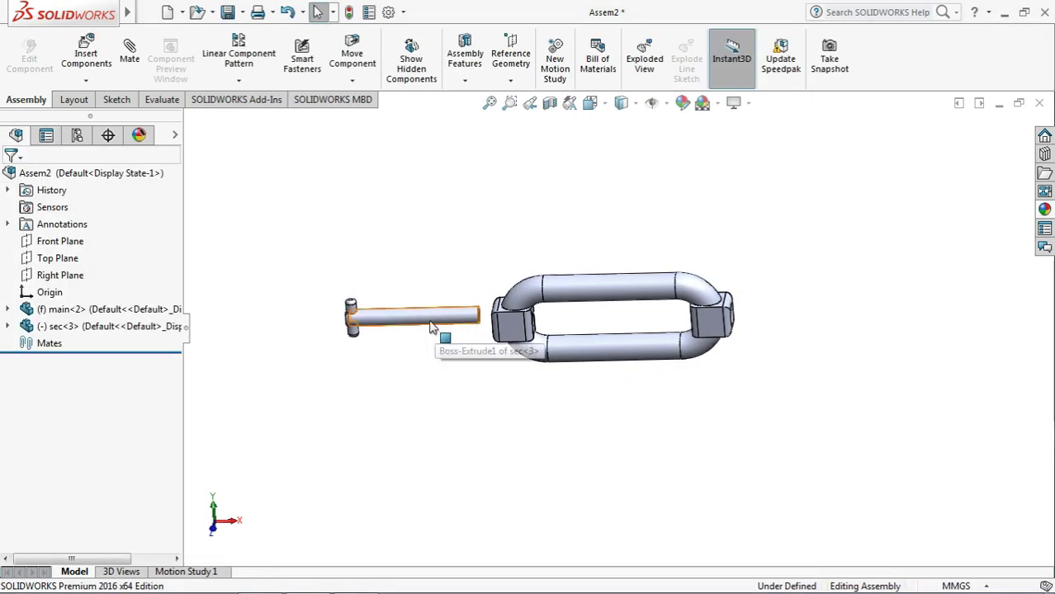
- Keep the Plain White scene and make the main link red high gloss plastic
left_click(702, 103)
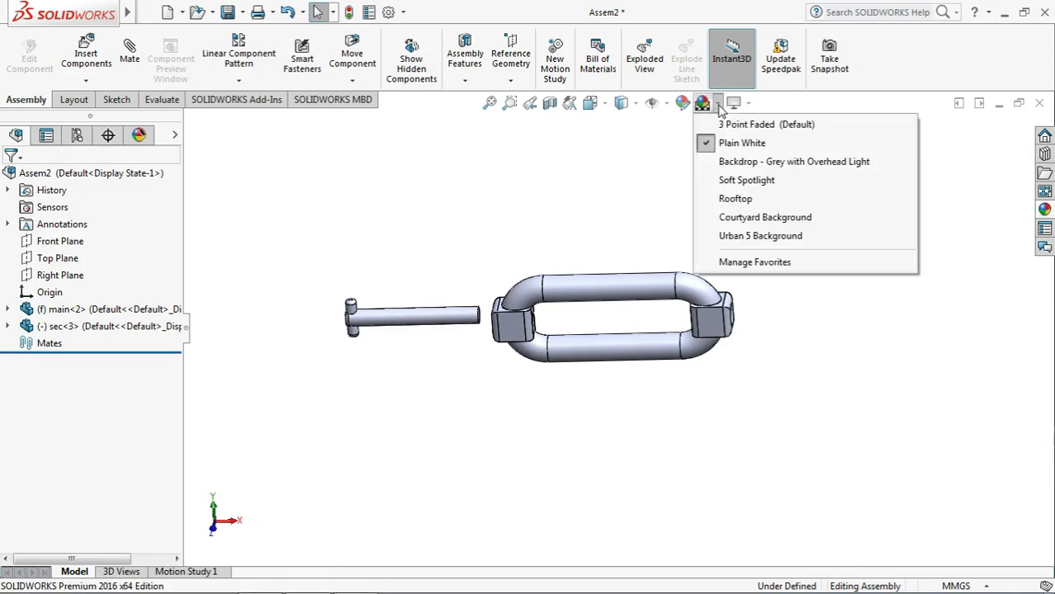
left_click(453, 401)
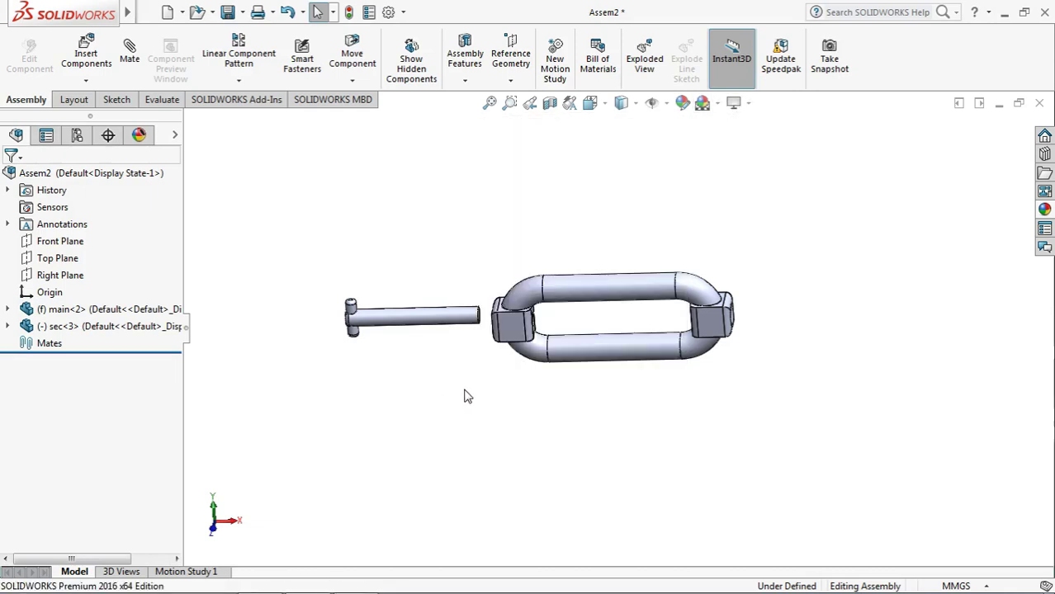
left_click(88, 307)
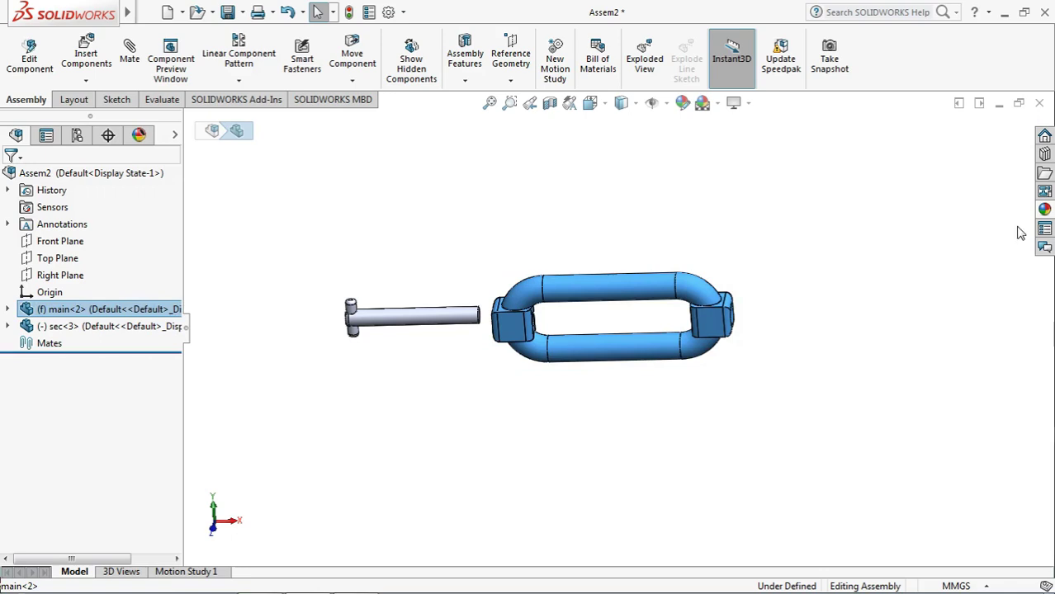
left_click(1045, 210)
left_click(869, 350)
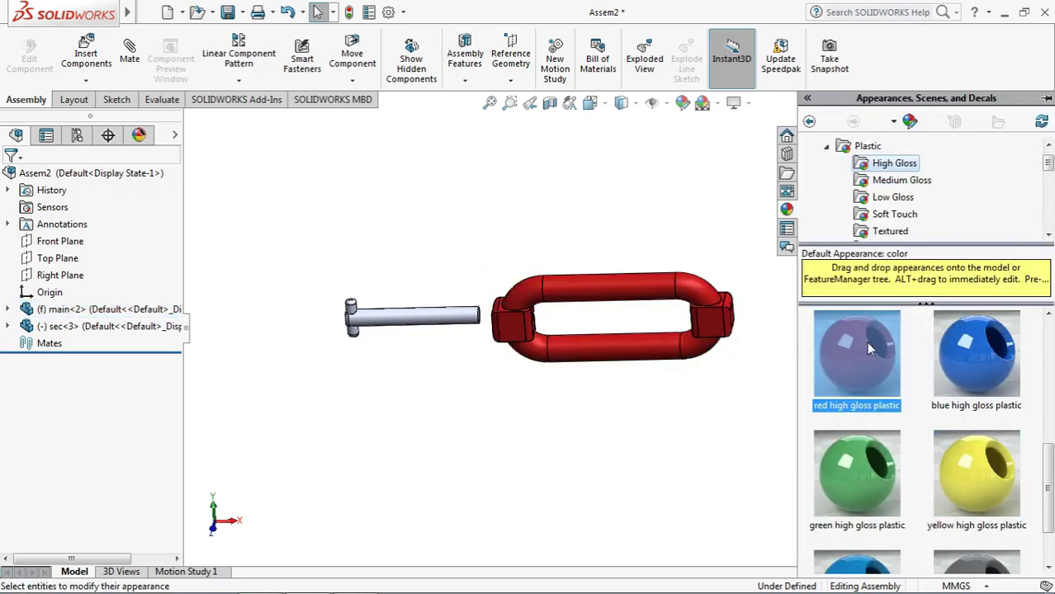
- Make the sec<3> pin yellow high gloss plastic and turn to a straight front view
left_click(130, 327)
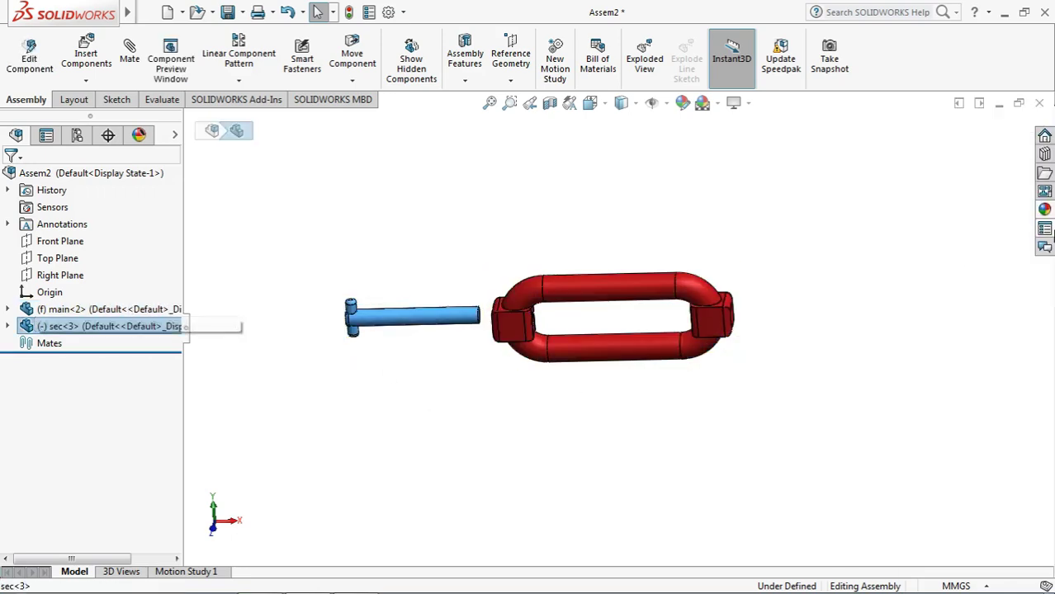
left_click(1046, 211)
double_click(984, 465)
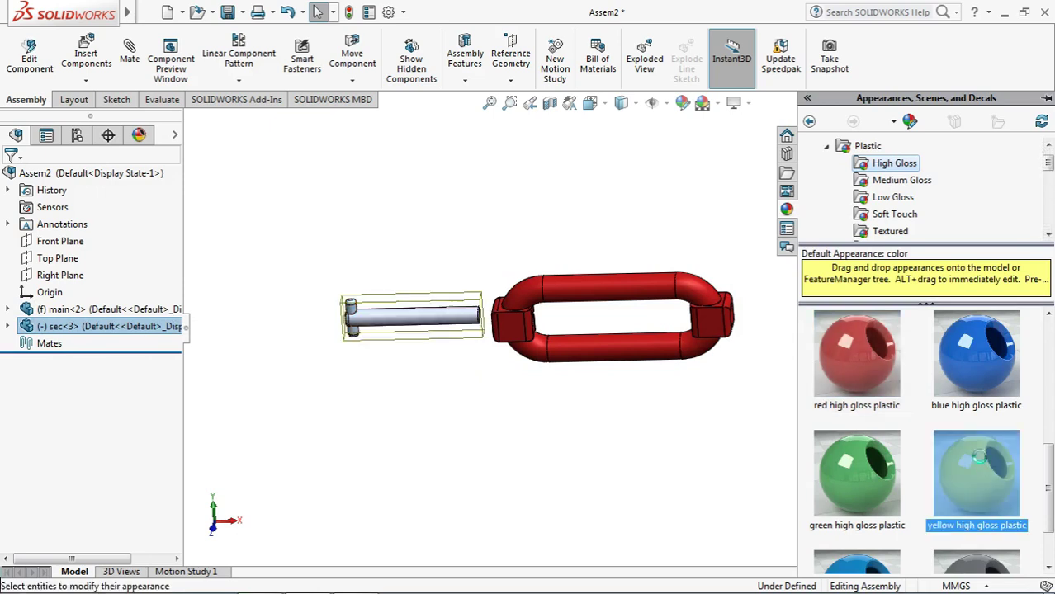
scroll(613, 399, "down", 2)
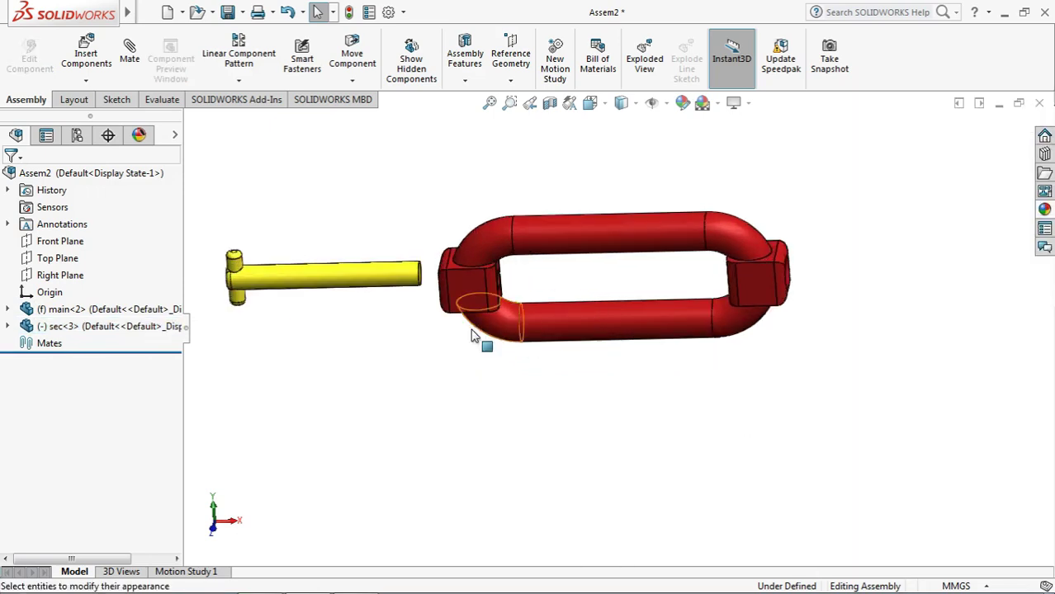
mouse_move(475, 336)
middle_mouse_down()
mouse_move(389, 349)
mouse_move(408, 311)
mouse_move(379, 279)
middle_mouse_up()
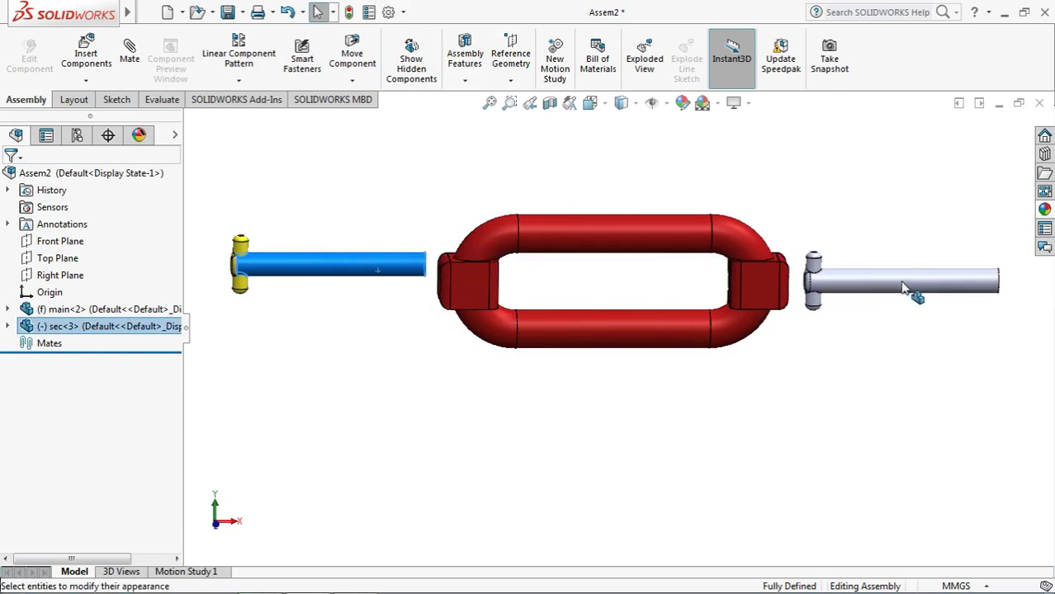
- Copy the pin to a new instance to the right of the red link
left_click_drag(385, 279, 852, 321, "alt")
scroll(598, 401, "up", 1)
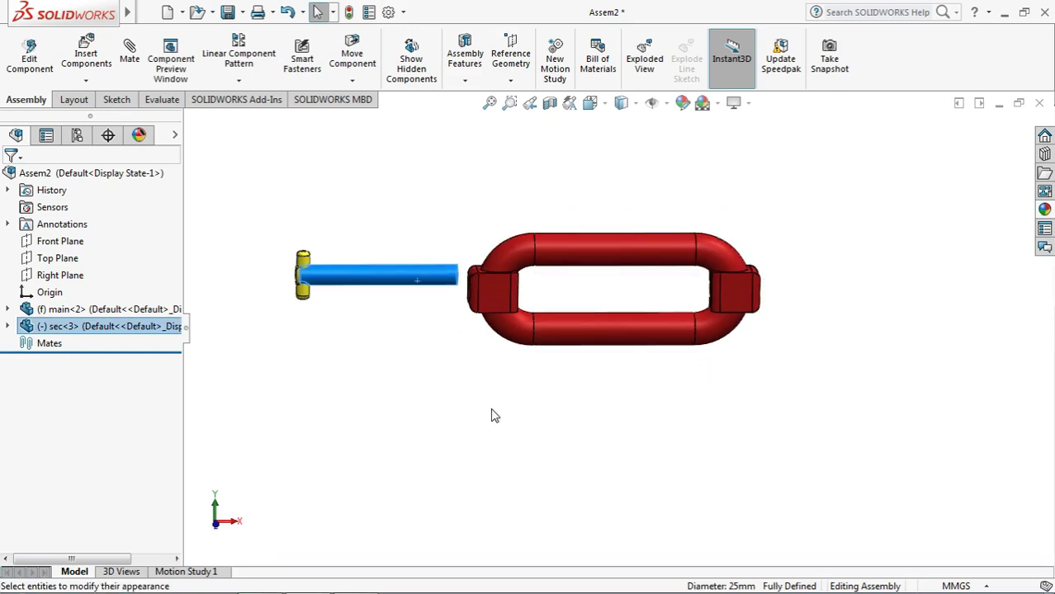
left_click(492, 414)
mouse_move(413, 285)
left_mouse_down("ctrl")
mouse_move(882, 299)
mouse_move(894, 289)
left_mouse_up("ctrl")
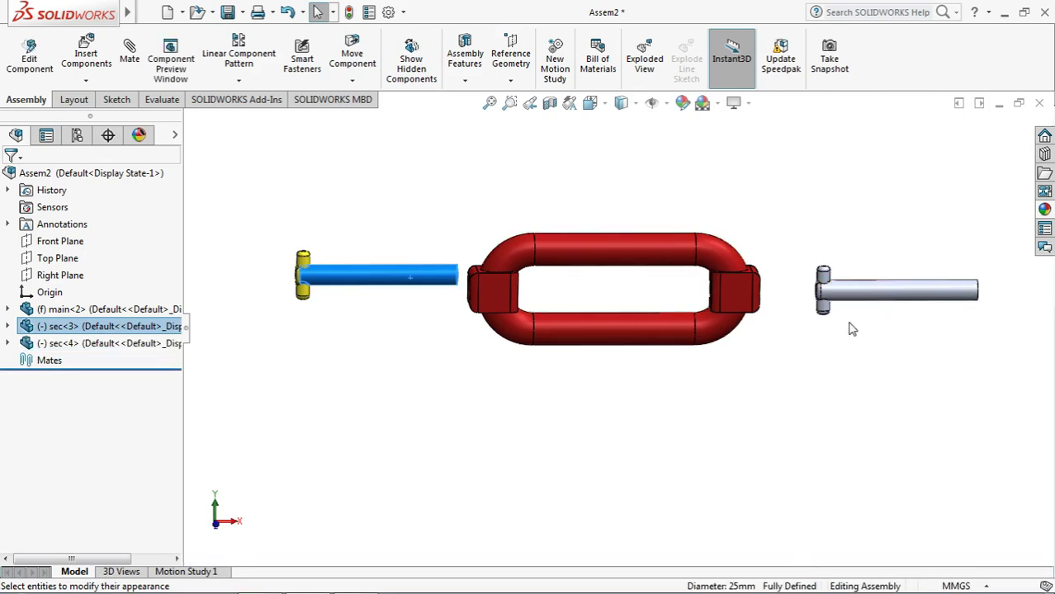
- Make the new pin sec<4> yellow high gloss plastic
left_click(33, 344)
left_click(1045, 209)
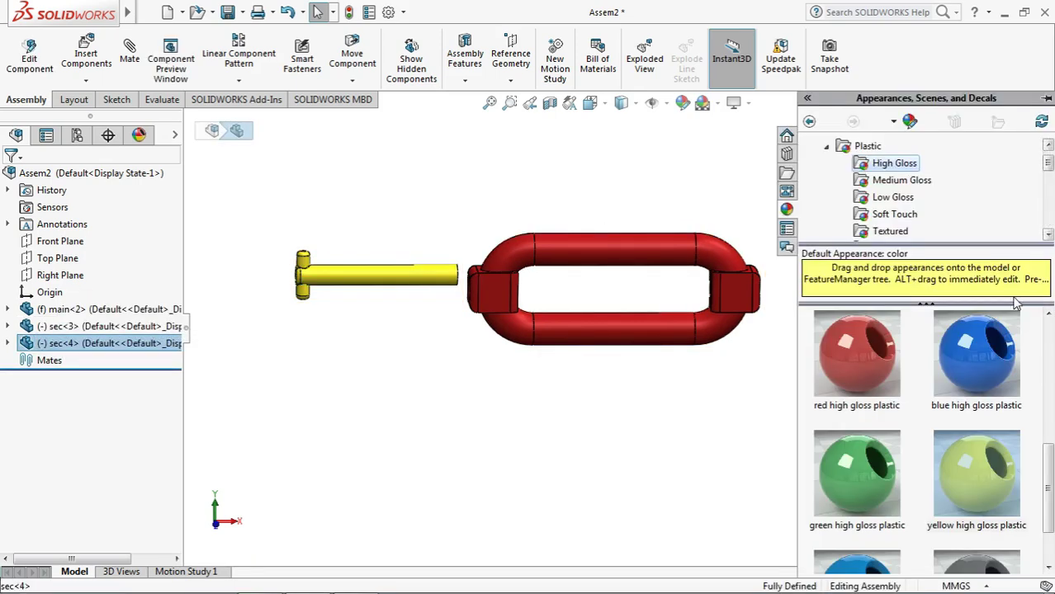
left_click(997, 445)
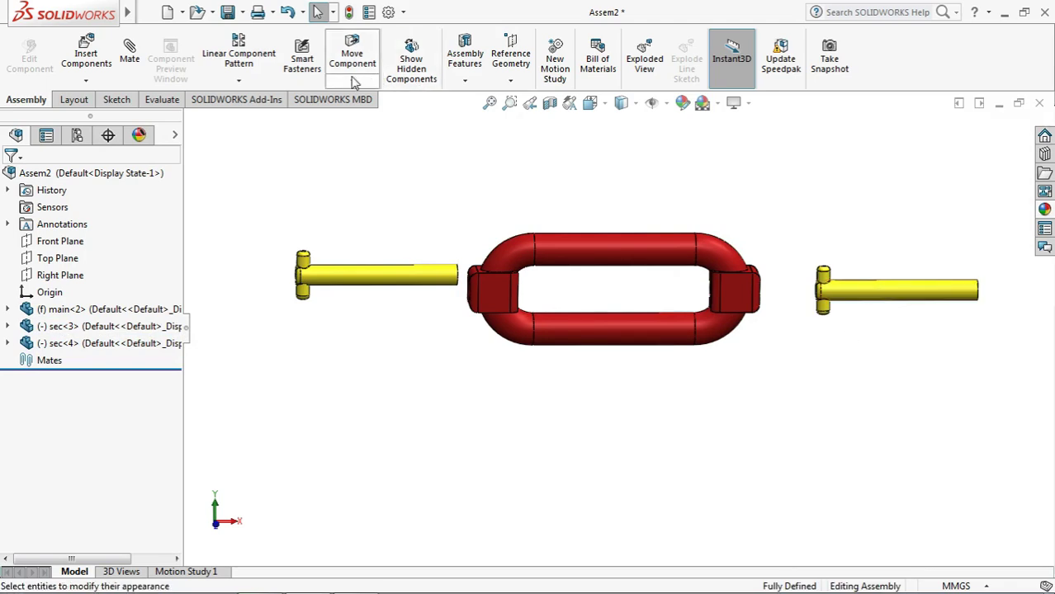
- Rotate the right pin end for end so its head faces outward from the link
left_click(855, 299)
left_click(352, 80)
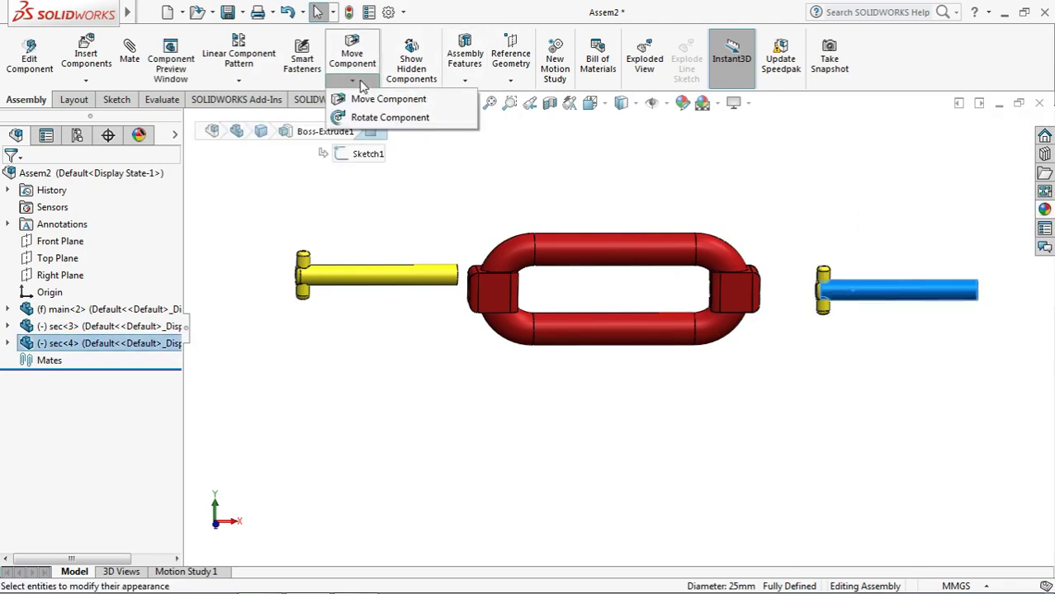
left_click(386, 117)
left_click_drag(858, 290, 1045, 274)
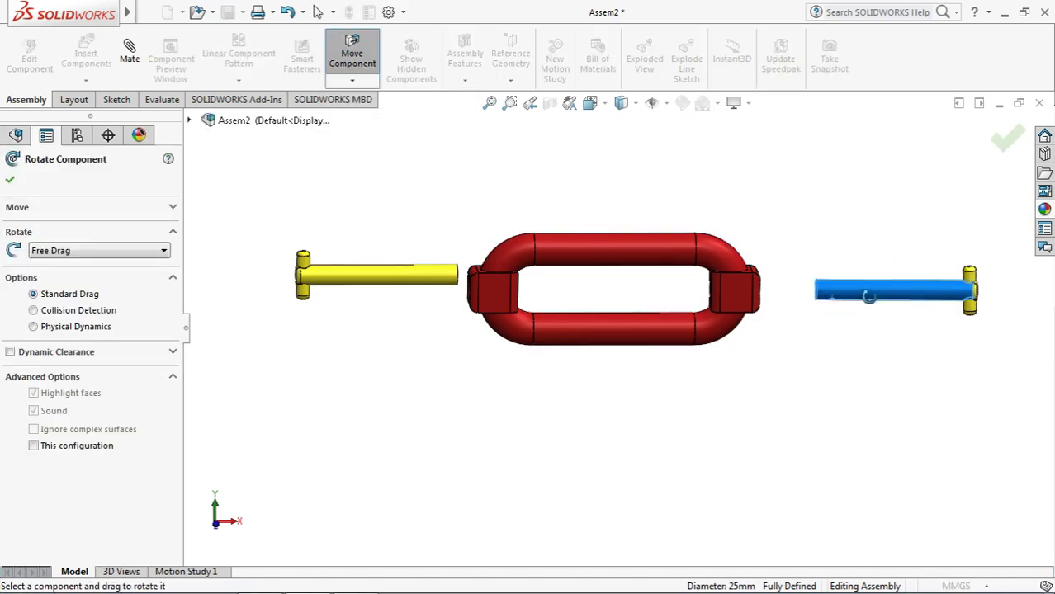
left_click_drag(869, 298, 900, 298)
left_click(1008, 139)
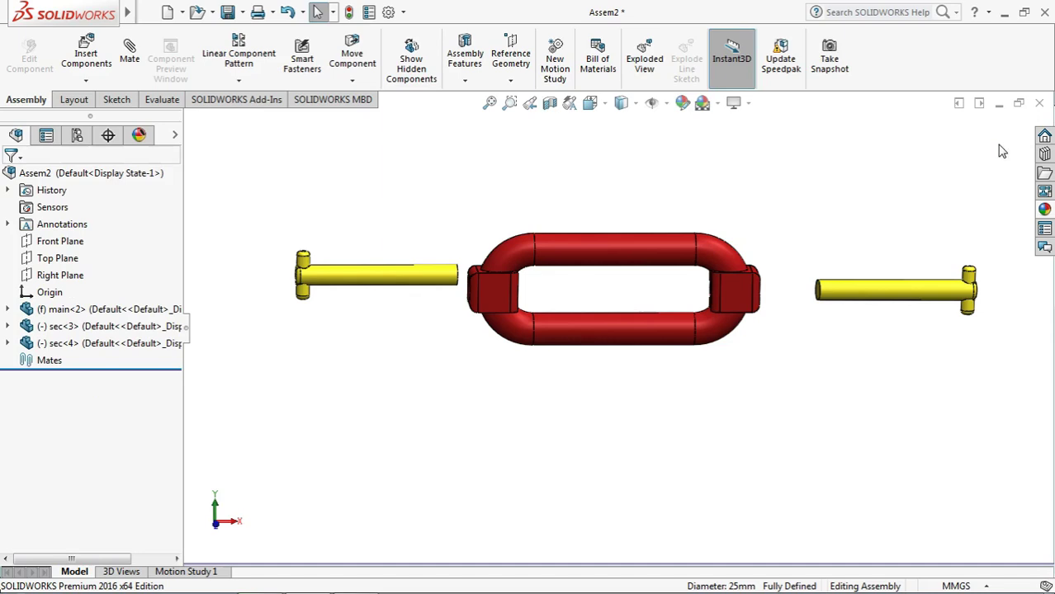
left_click(431, 278)
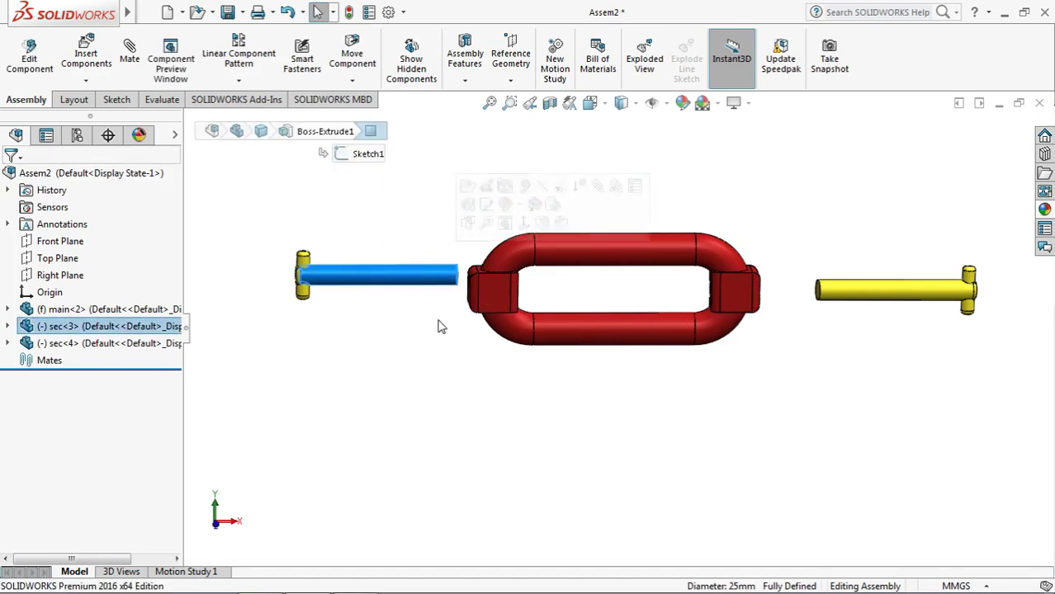
middle_click_drag(438, 326, 501, 361)
left_click(239, 192)
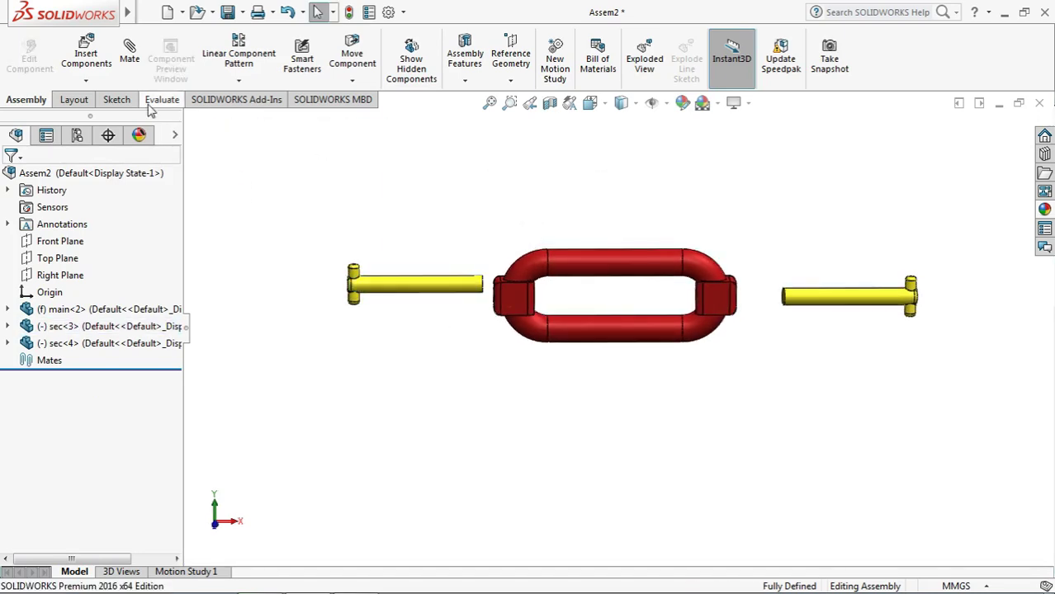
- Mate the left pin's cylindrical face concentric with the hole in the link's left block
left_click(130, 58)
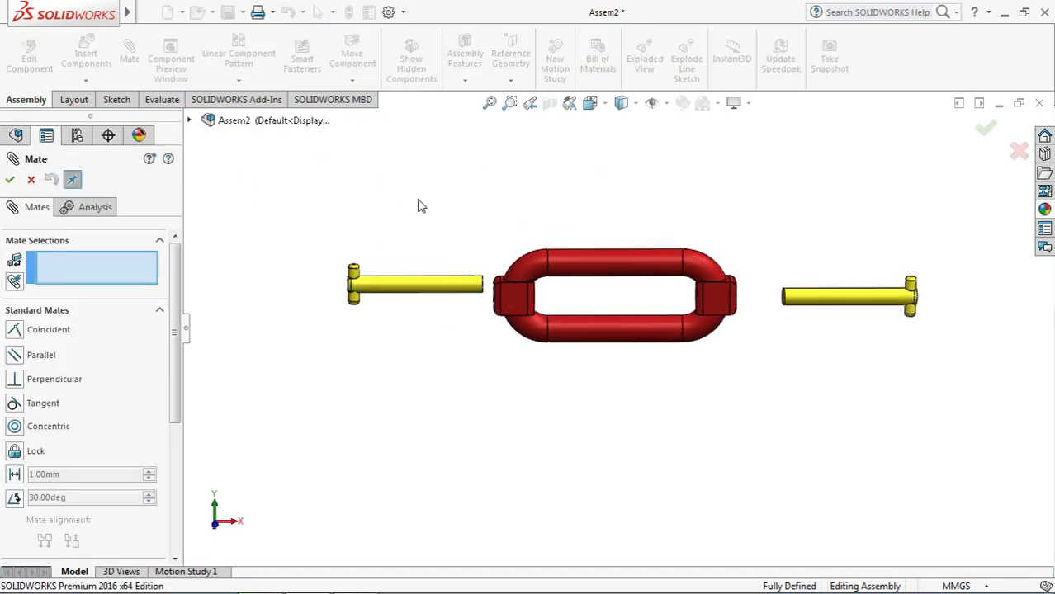
left_click(421, 290)
middle_click_drag(450, 360, 405, 358)
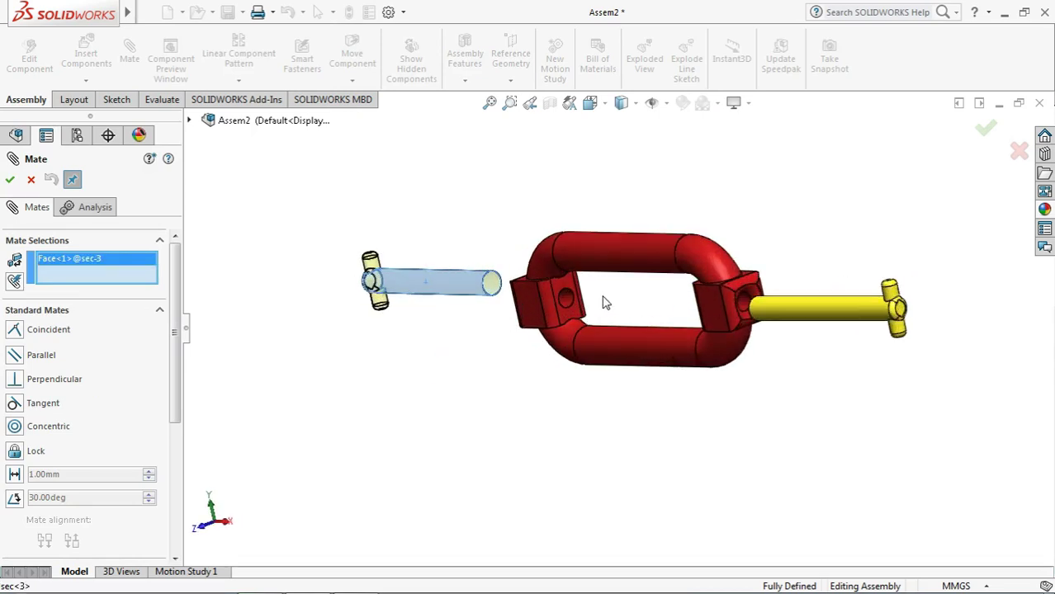
scroll(603, 303, "down", 3)
scroll(576, 298, "down", 2)
left_click(555, 303)
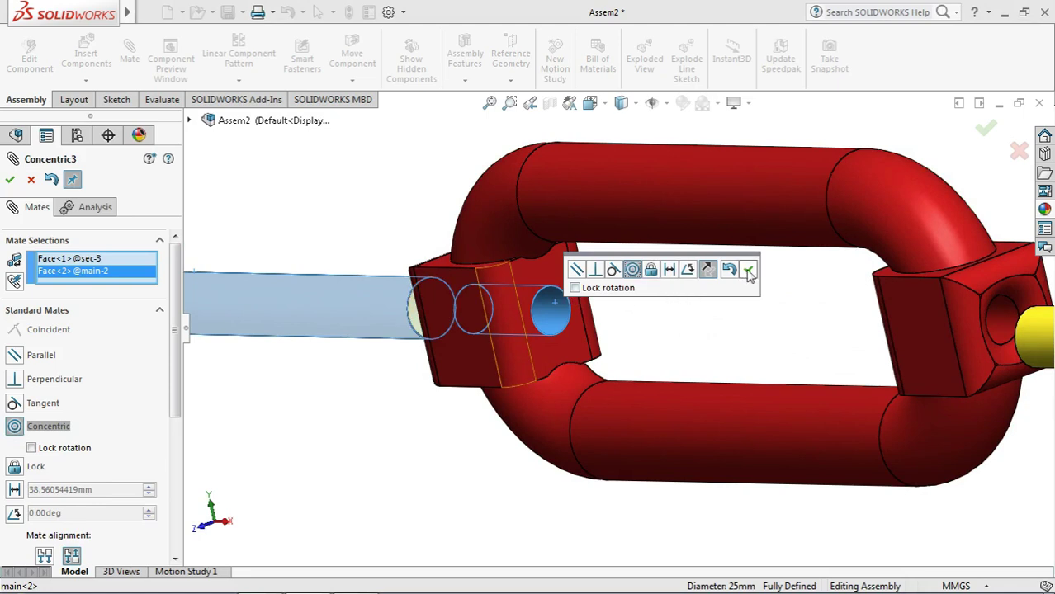
left_click(749, 272)
scroll(667, 327, "up", 2)
scroll(804, 310, "up", 2)
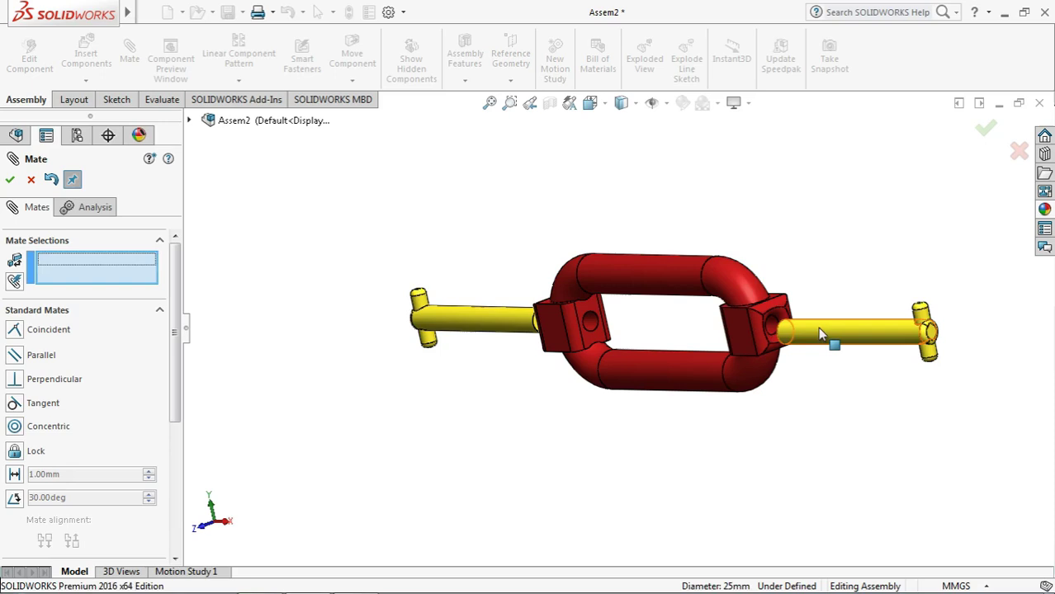
- Mate the right pin's cylindrical face concentric with the right block's hole
left_click(817, 327)
mouse_move(695, 377)
middle_mouse_down()
mouse_move(573, 423)
mouse_move(660, 438)
middle_mouse_up()
scroll(779, 341, "down", 2)
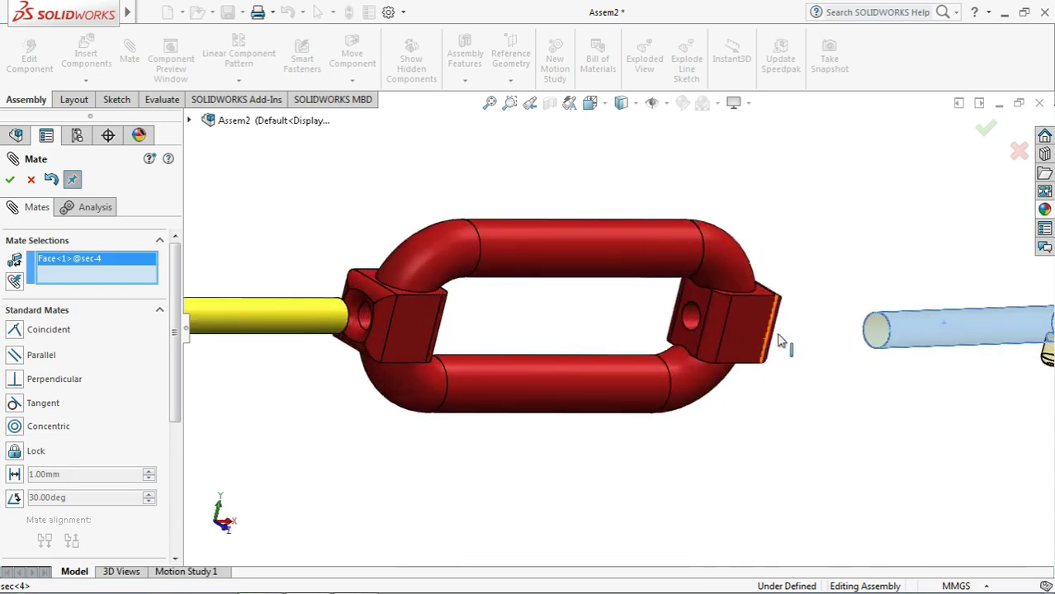
left_click(693, 321)
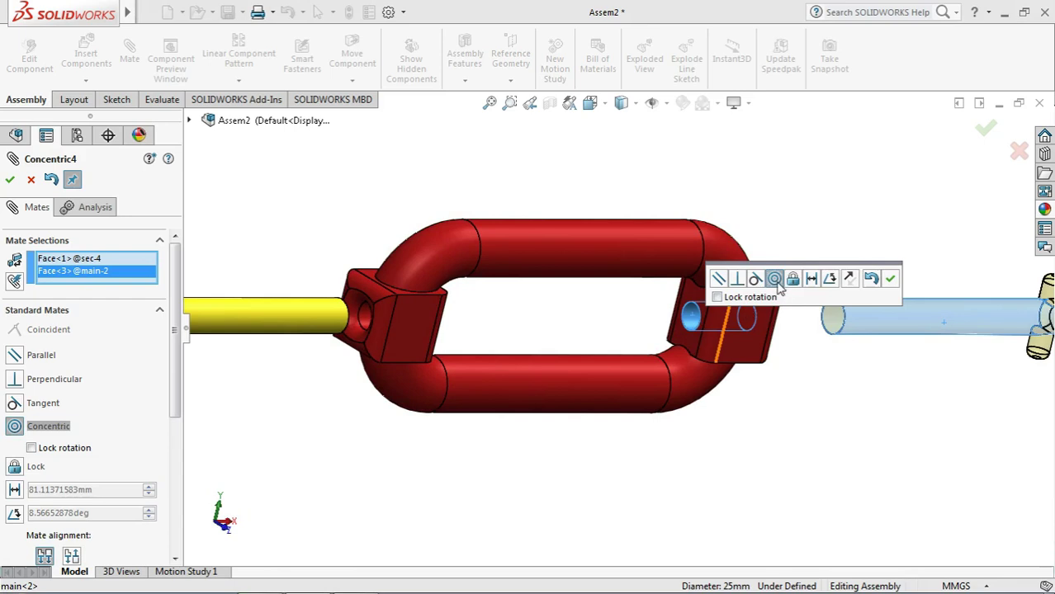
left_click(891, 280)
scroll(768, 357, "up", 3)
- Slide both pins into the red link and close the Mate tool
left_click_drag(824, 325, 682, 338)
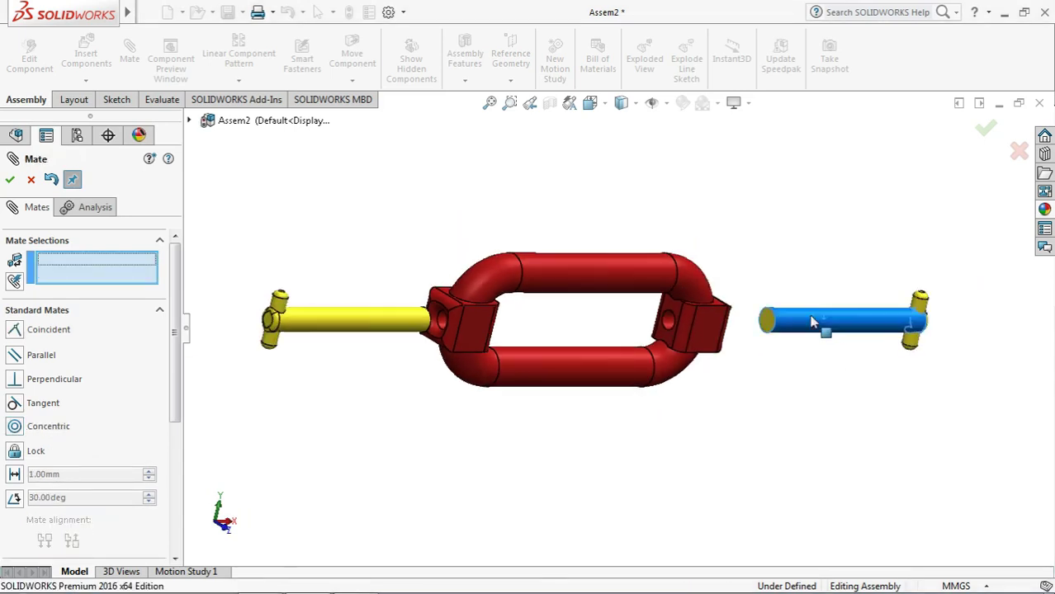
scroll(600, 435, "up", 2)
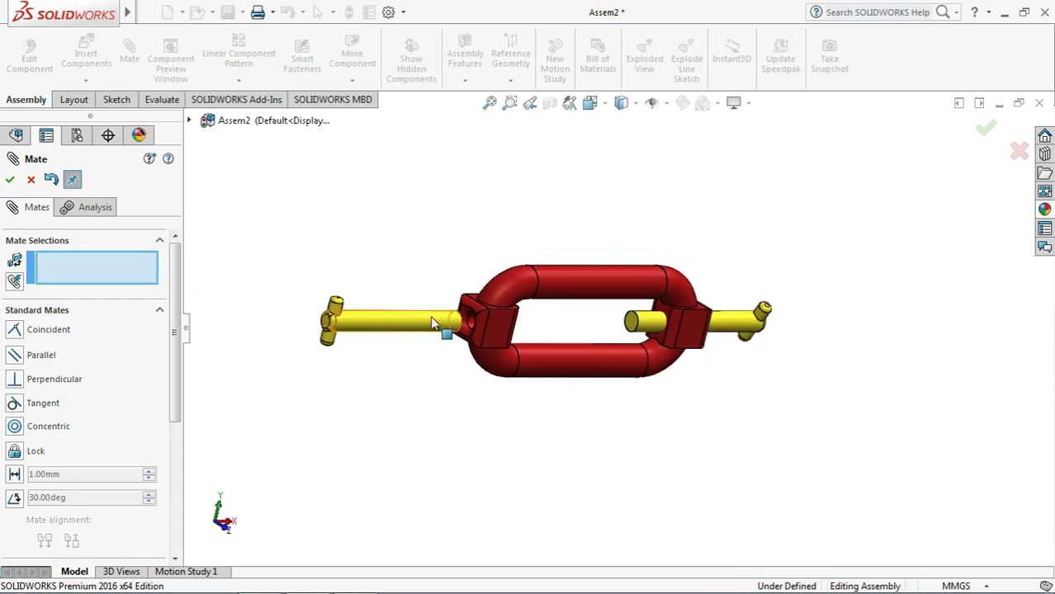
mouse_move(431, 322)
left_mouse_down()
mouse_move(541, 332)
mouse_move(529, 333)
left_mouse_up()
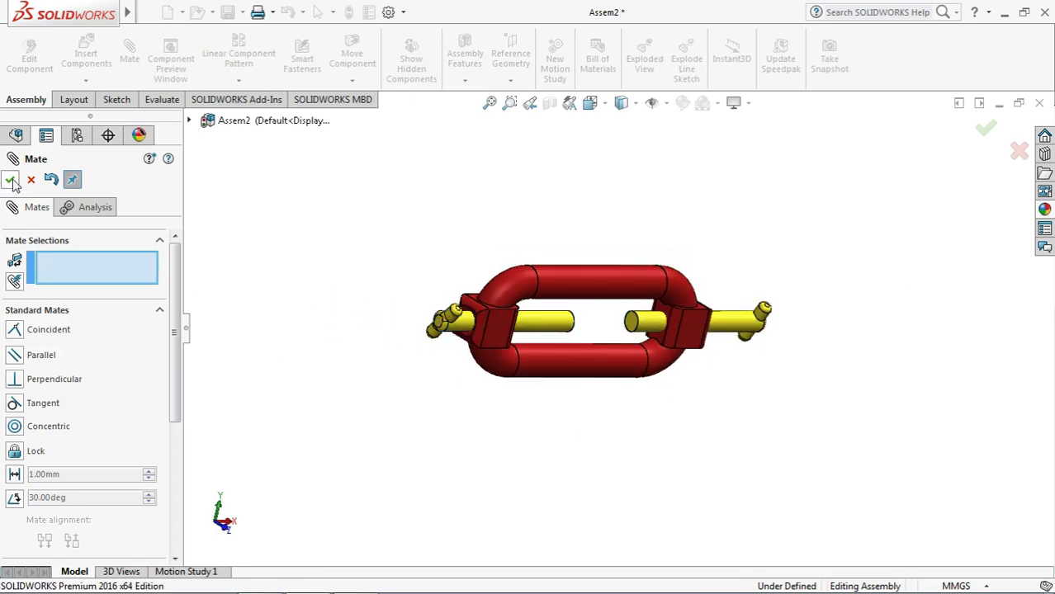
left_click(31, 180)
mouse_move(383, 406)
middle_mouse_down()
mouse_move(358, 357)
mouse_move(341, 364)
middle_mouse_up()
- View the assembly normal to the link's end-block face
left_click(708, 345)
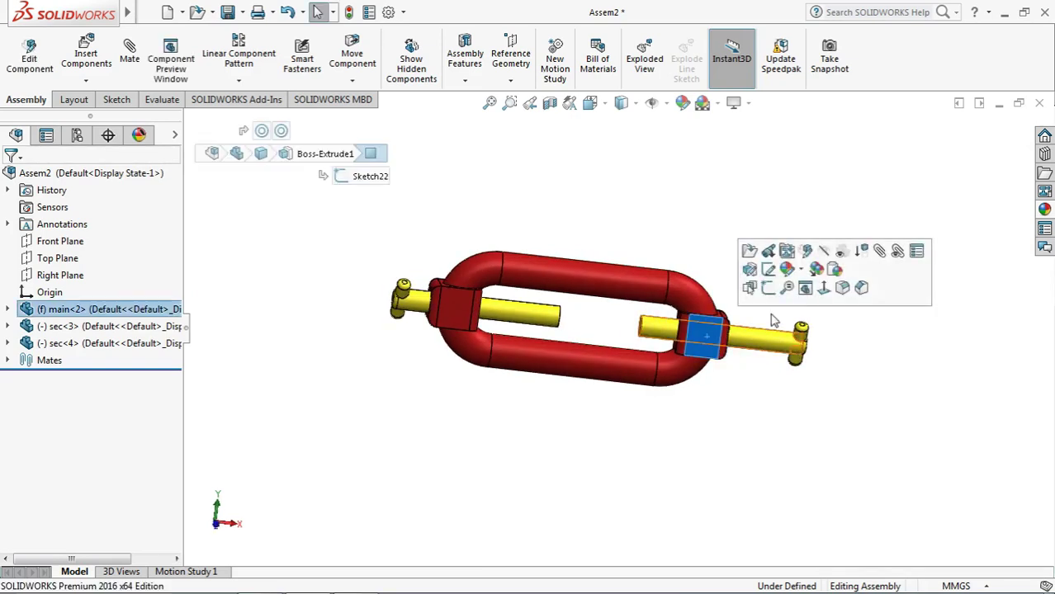
left_click(819, 294)
left_click(643, 447)
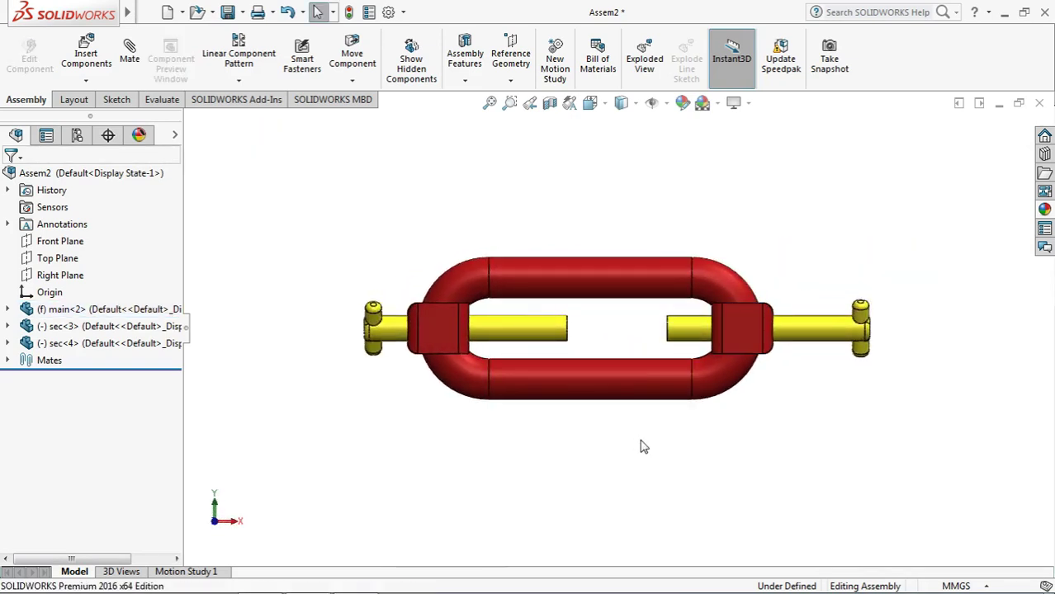
- Slide both pins back and forth along their holes to show they move freely
left_click(819, 337)
left_click_drag(787, 354, 795, 353)
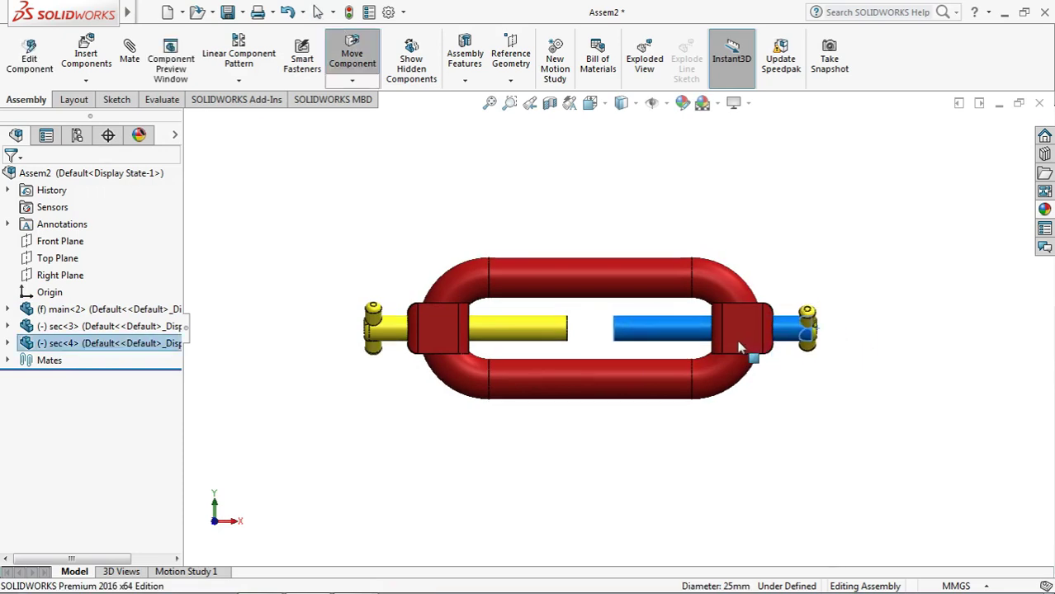
mouse_move(529, 345)
left_mouse_down()
mouse_move(369, 347)
mouse_move(513, 344)
left_mouse_up()
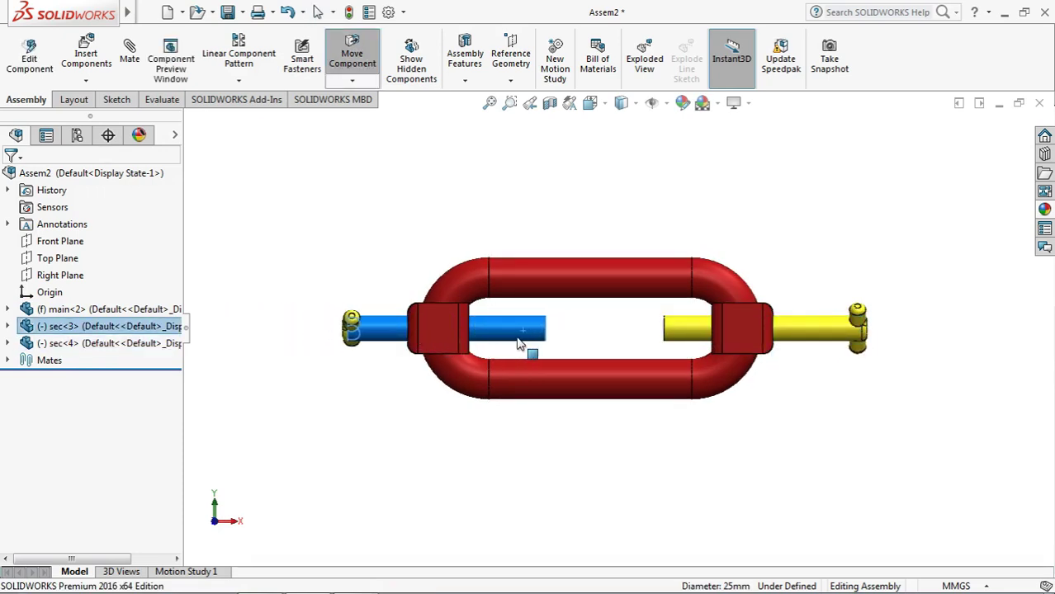
mouse_move(718, 353)
left_mouse_down()
mouse_move(607, 336)
mouse_move(671, 334)
mouse_move(589, 337)
mouse_move(671, 333)
mouse_move(621, 343)
mouse_move(632, 344)
left_mouse_up()
key("Escape")
middle_click_drag(573, 436, 589, 449)
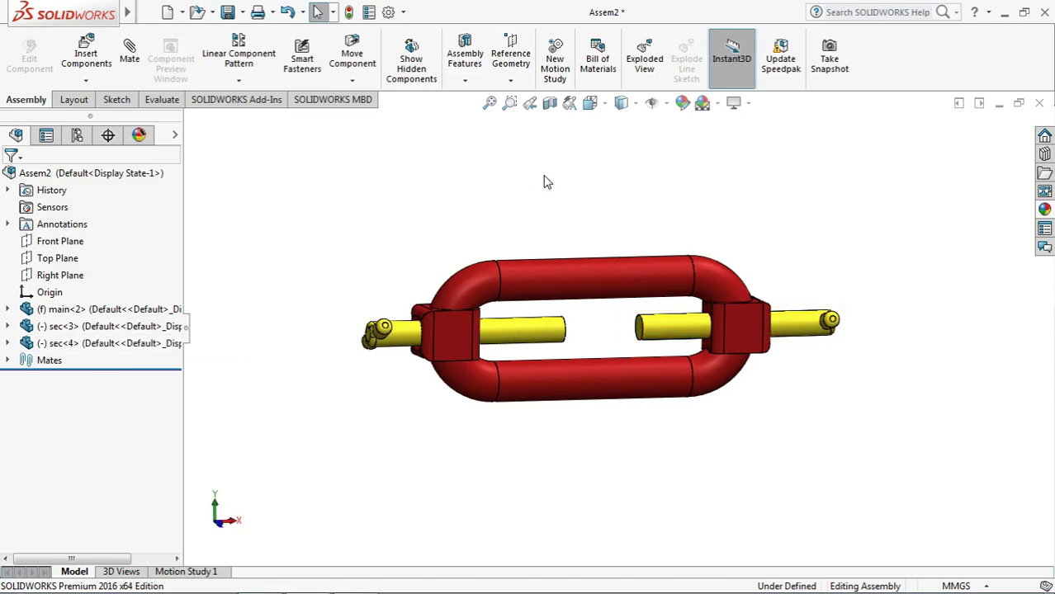
- Start a reference plane using the left block's inner face as first reference
left_click(511, 83)
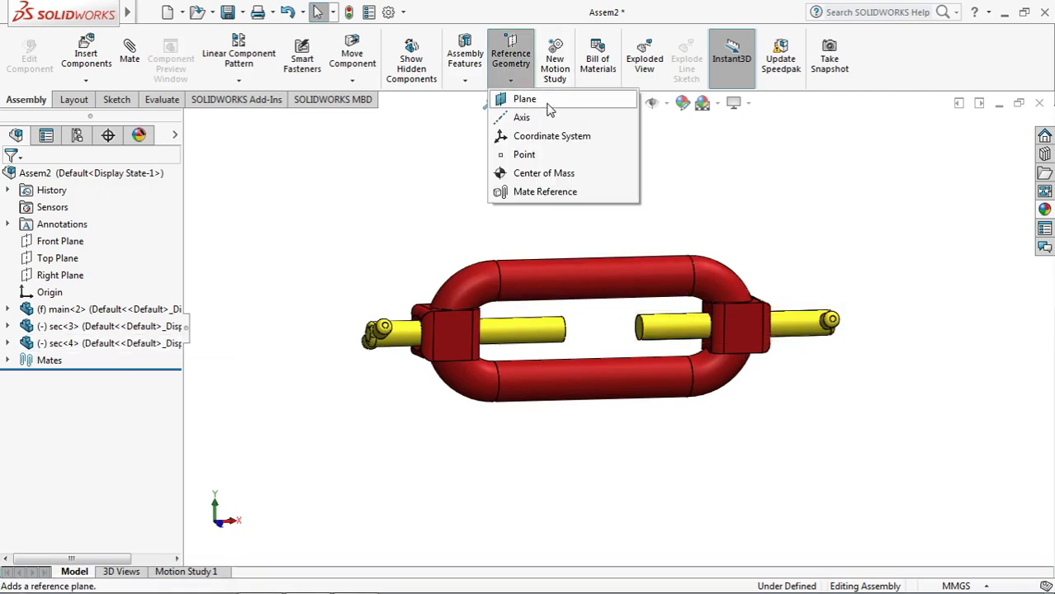
left_click(525, 99)
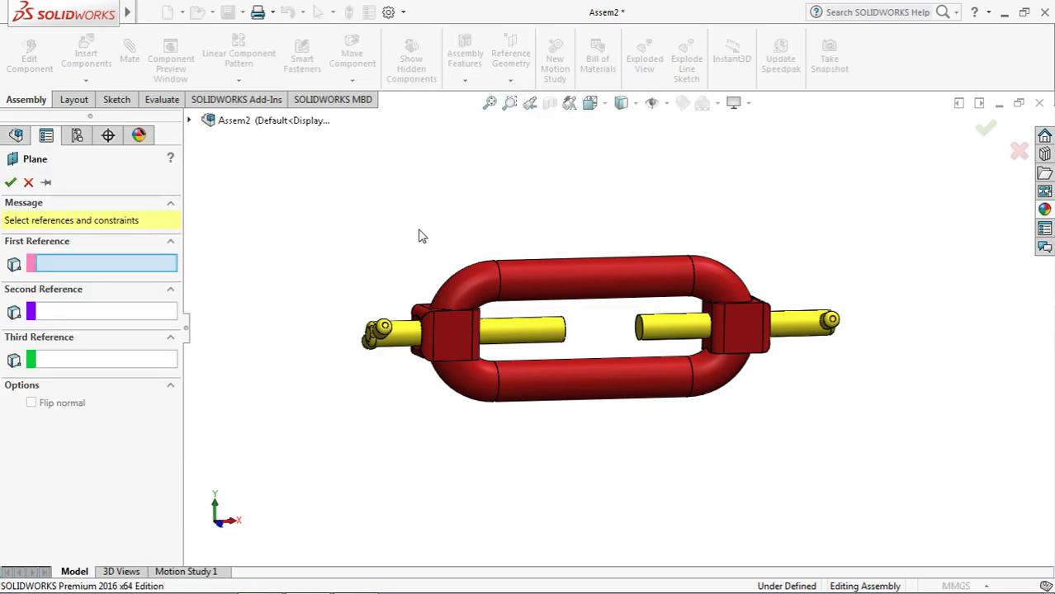
middle_click_drag(487, 376, 500, 317)
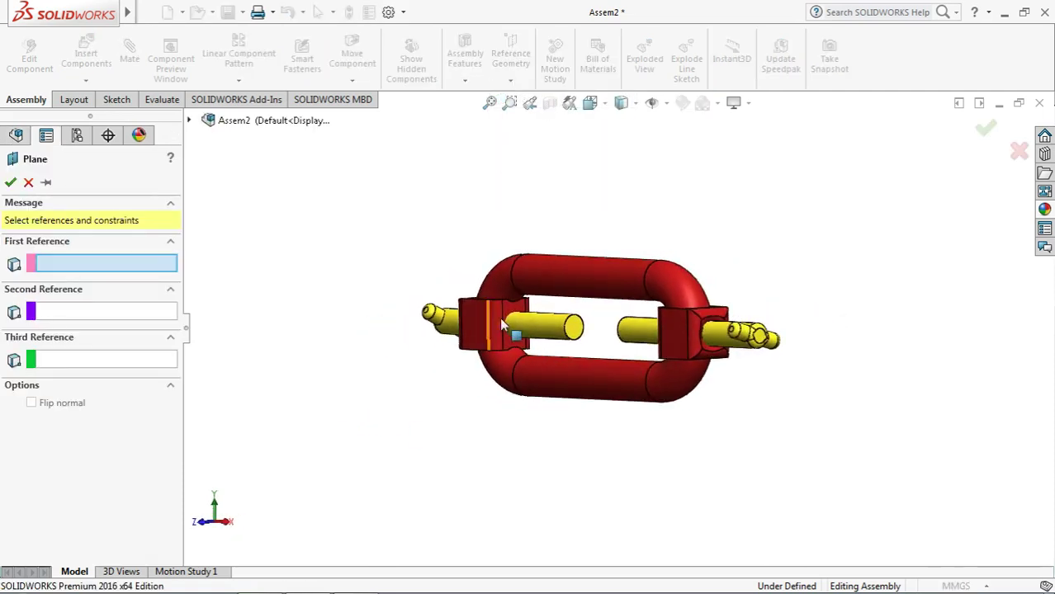
scroll(499, 317, "down", 3)
left_click(525, 319)
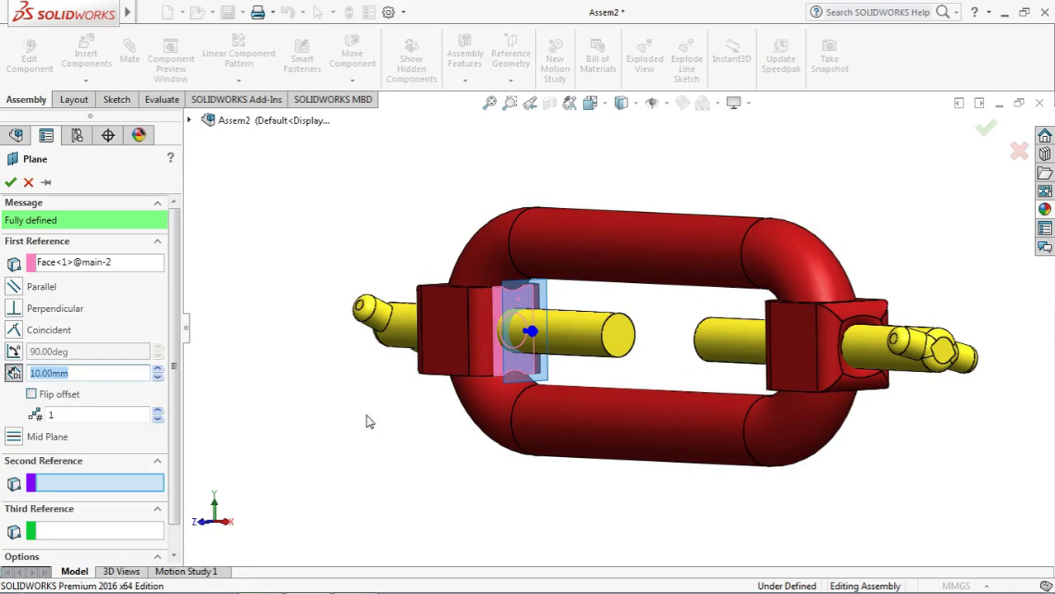
- Add the right block's inner face as second reference and accept the Mid Plane PLANE2
middle_click_drag(370, 422, 765, 317)
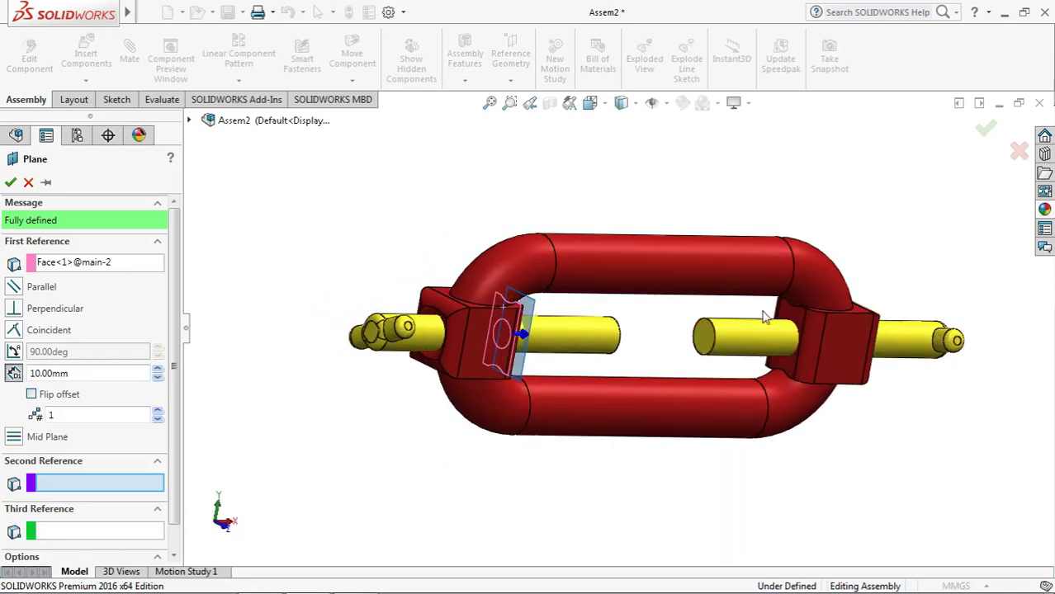
left_click(794, 327)
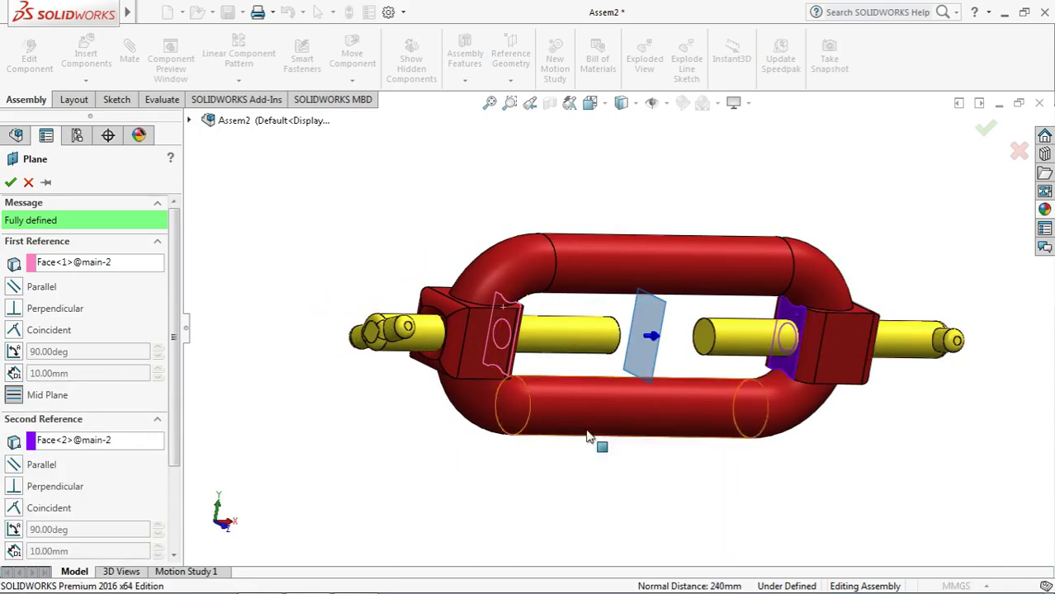
middle_click_drag(594, 439, 415, 455)
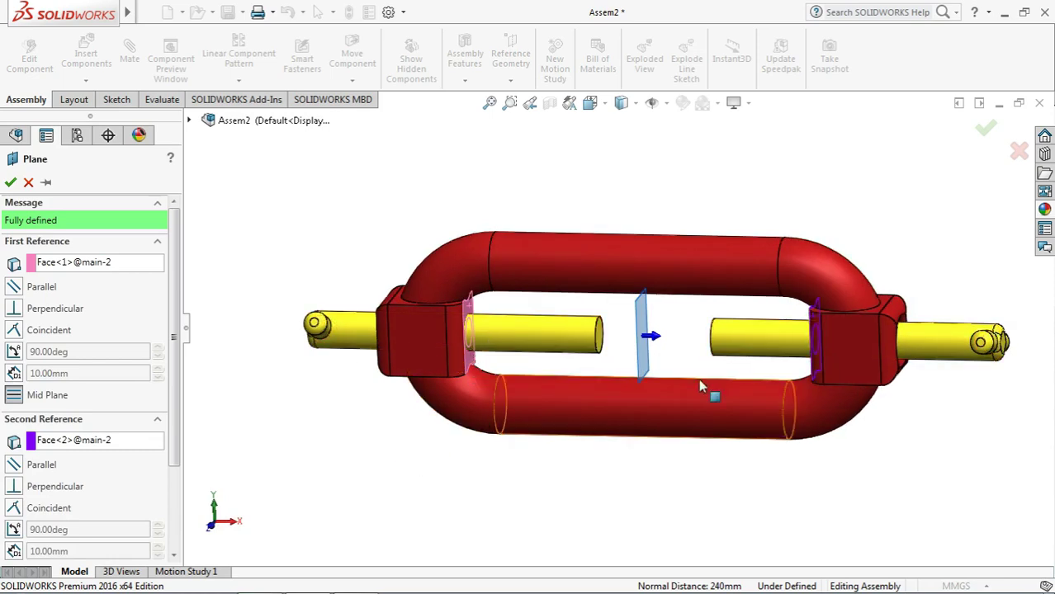
left_click(10, 183)
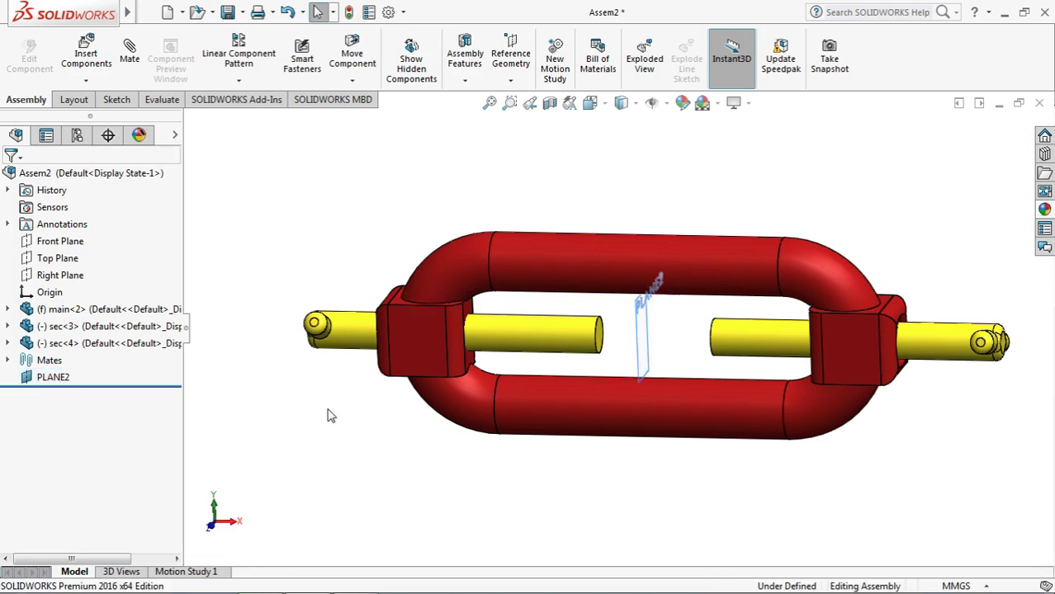
- Return to the front view and choose the Symmetric advanced mate type
key("ctrl+1")
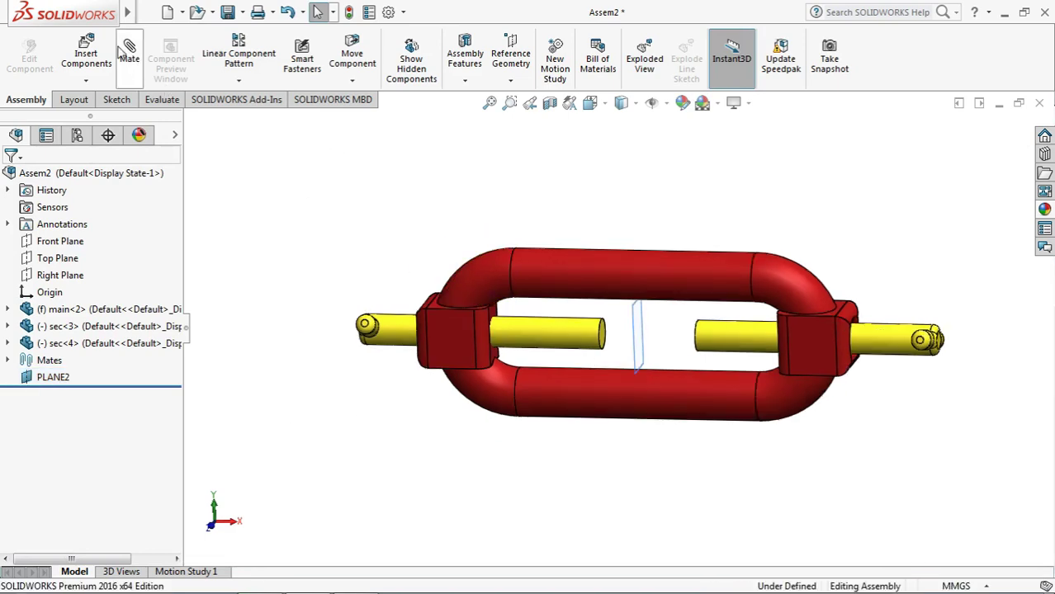
left_click(134, 53)
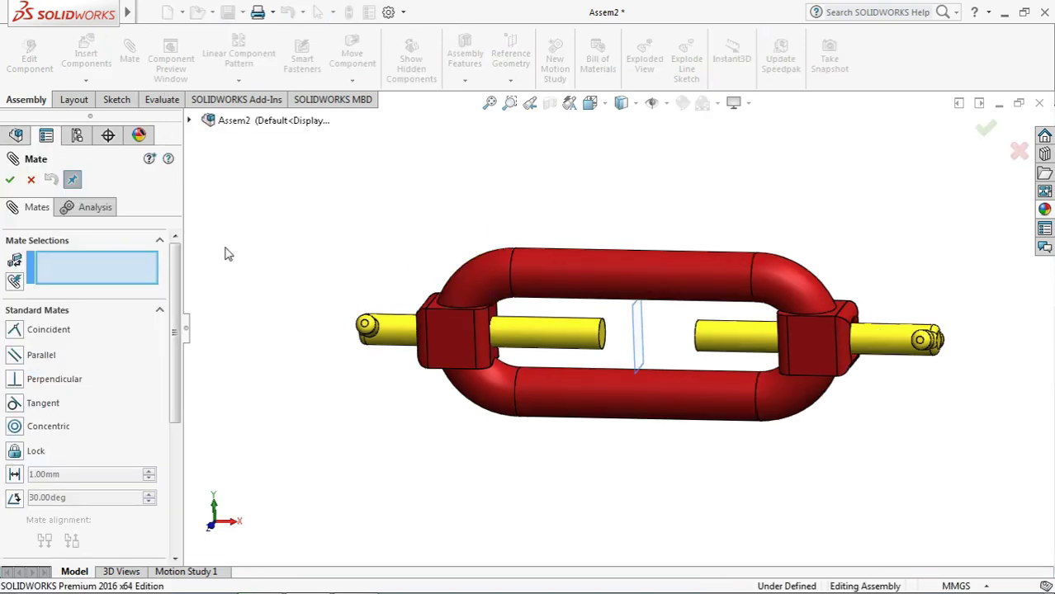
left_click(160, 312)
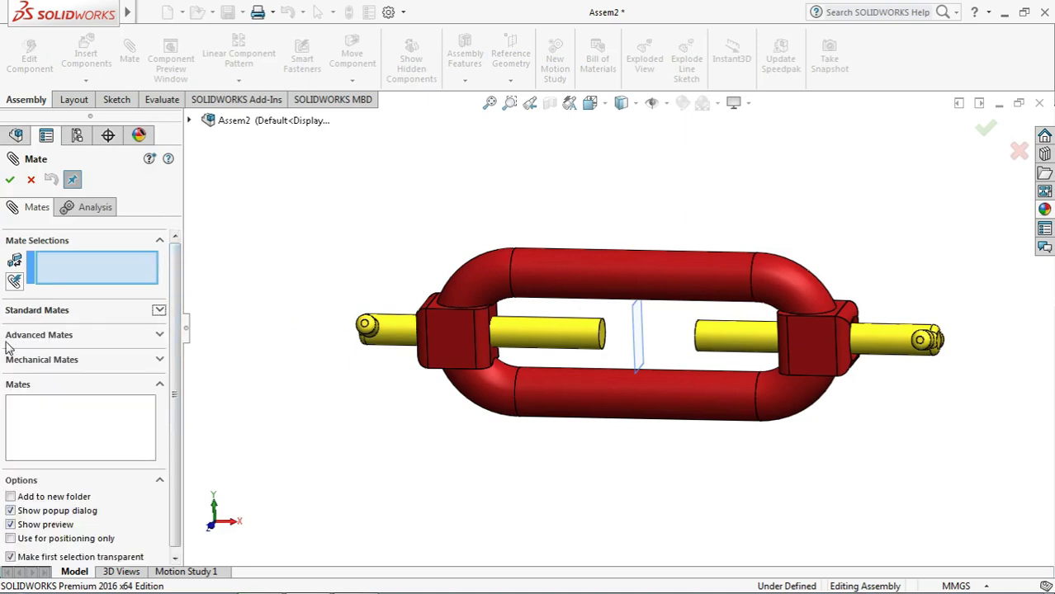
left_click(160, 335)
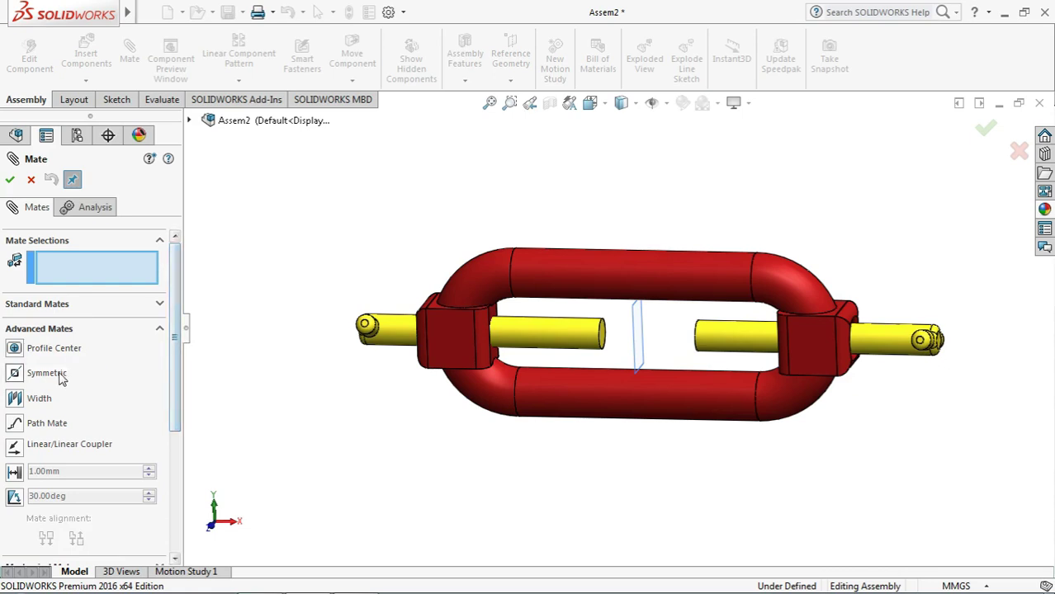
left_click(15, 374)
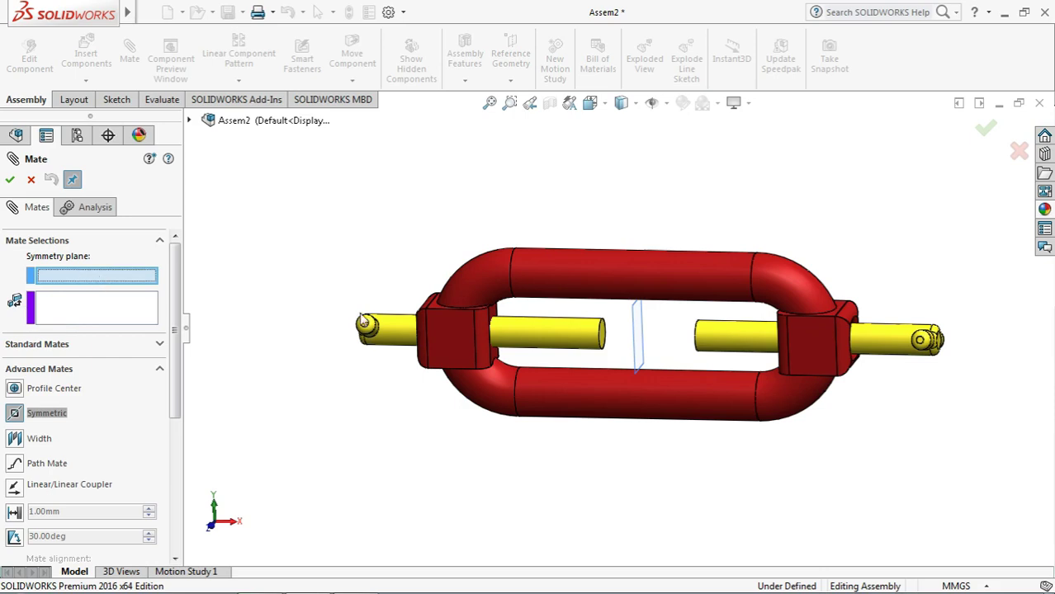
- Select PLANE2 and both pins' inner end faces, and accept the Symmetric mate
left_click(638, 337)
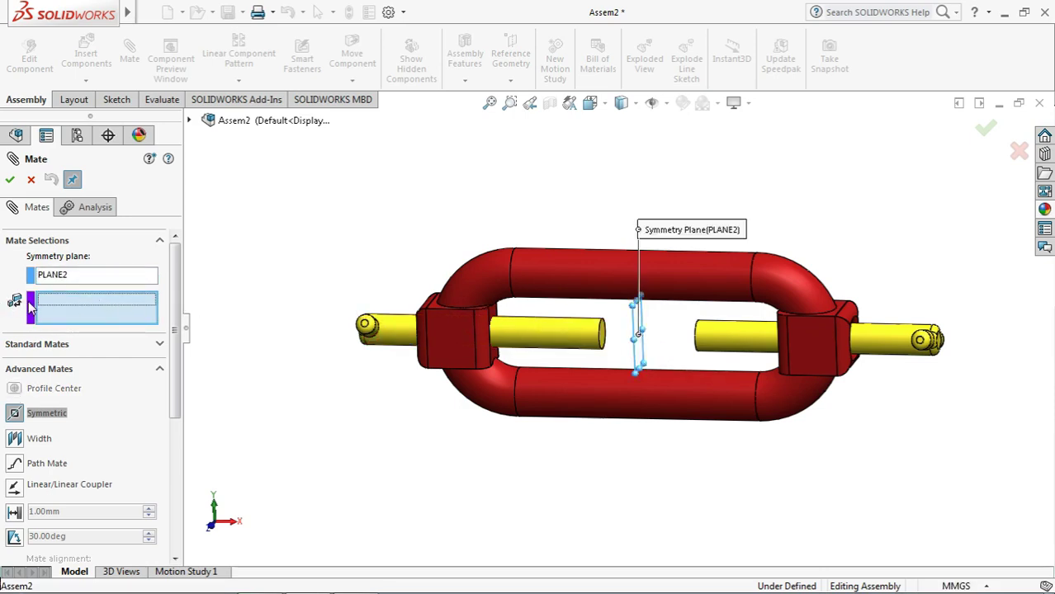
scroll(619, 338, "down", 2)
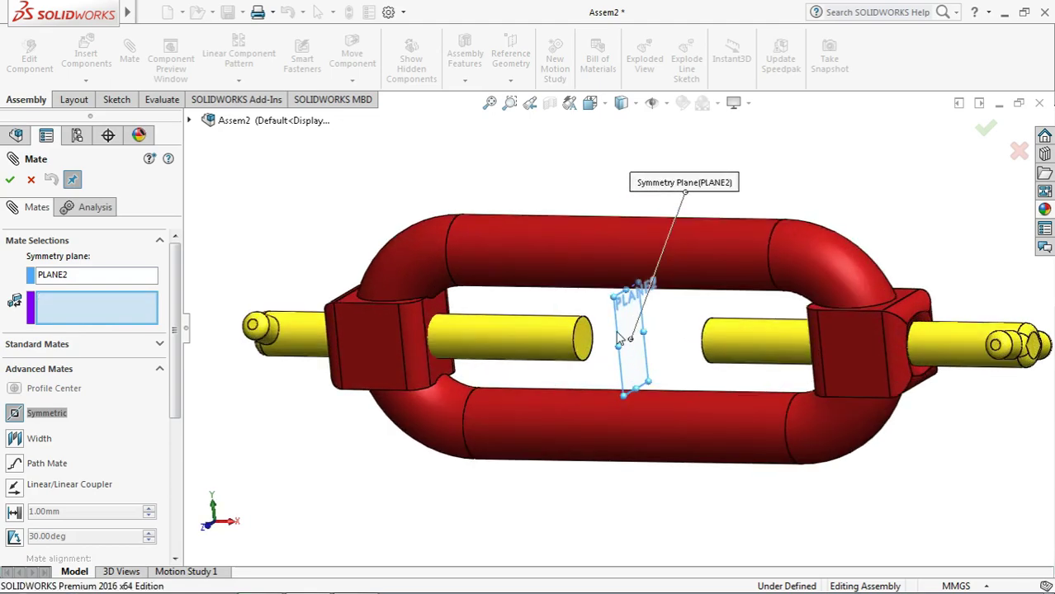
left_click(584, 345)
mouse_move(494, 442)
middle_mouse_down()
mouse_move(389, 431)
mouse_move(457, 453)
mouse_move(512, 450)
middle_mouse_up()
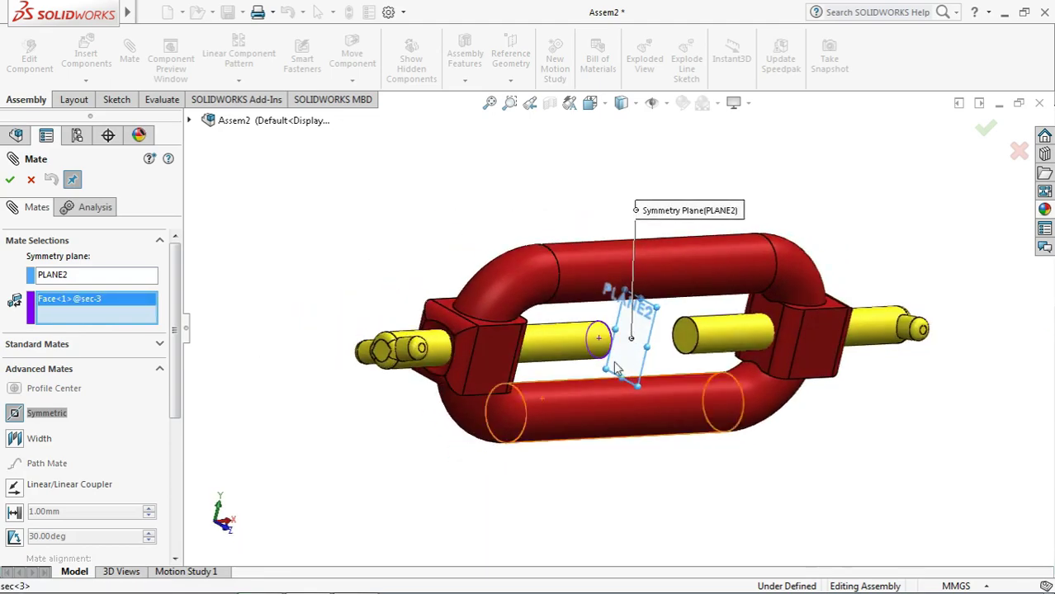
left_click(689, 341)
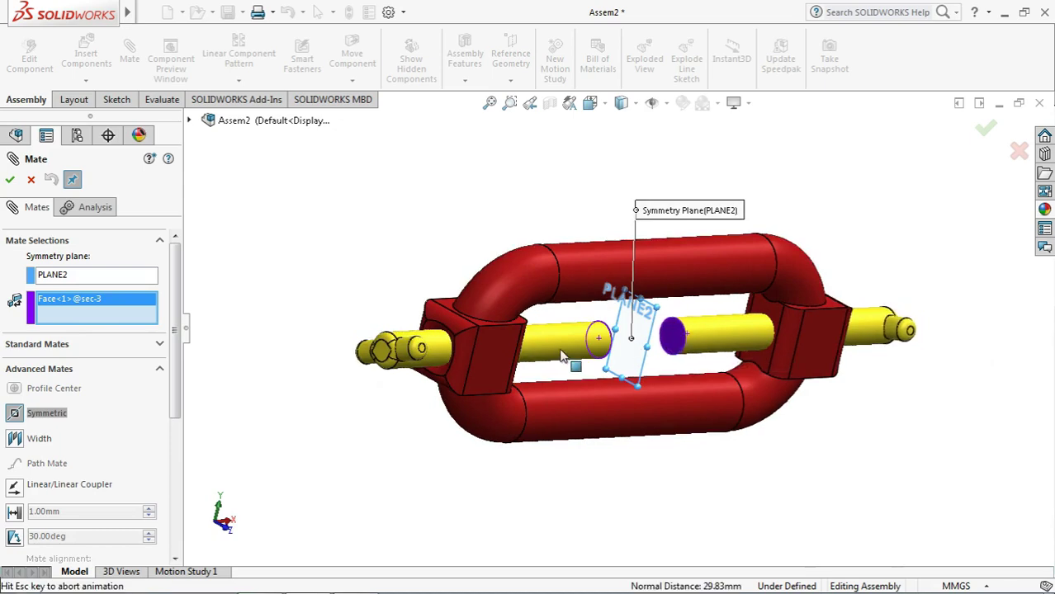
left_click(10, 181)
- Close the Mate tool and hide PLANE2
left_click(29, 181)
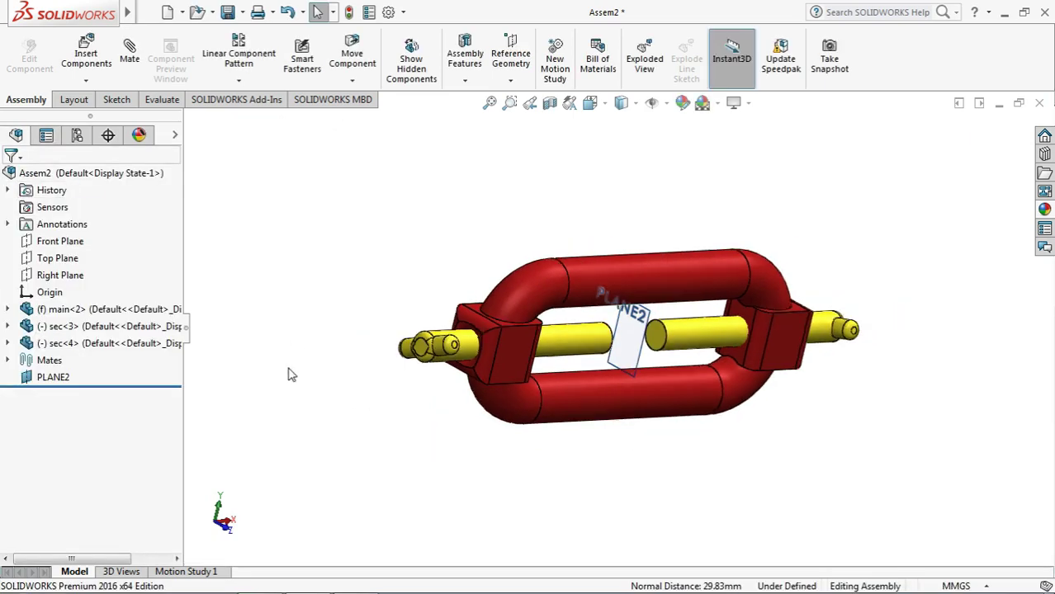
left_click(754, 345)
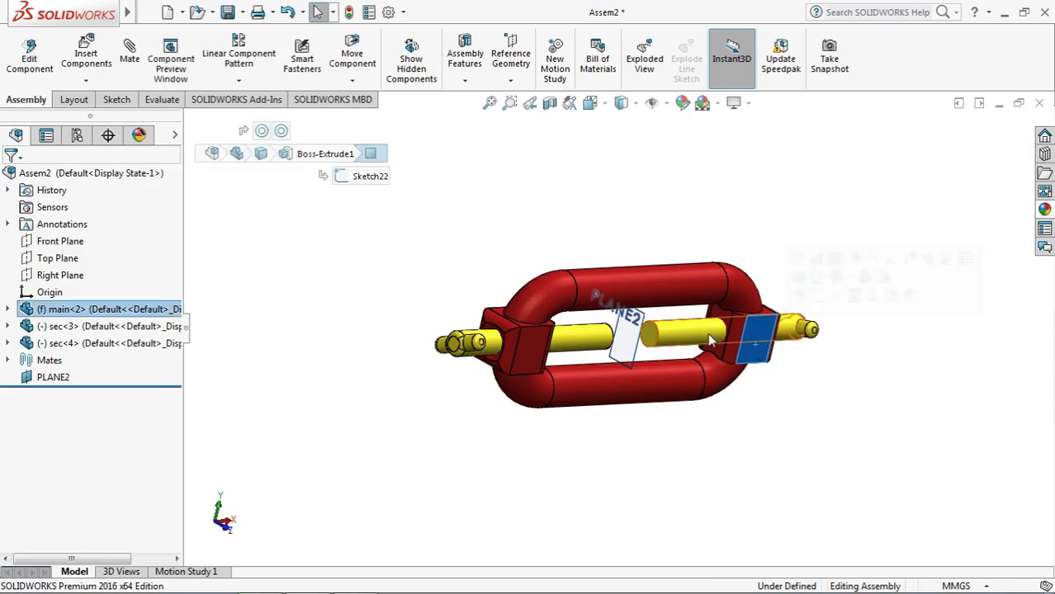
left_click(214, 421)
left_click(52, 375)
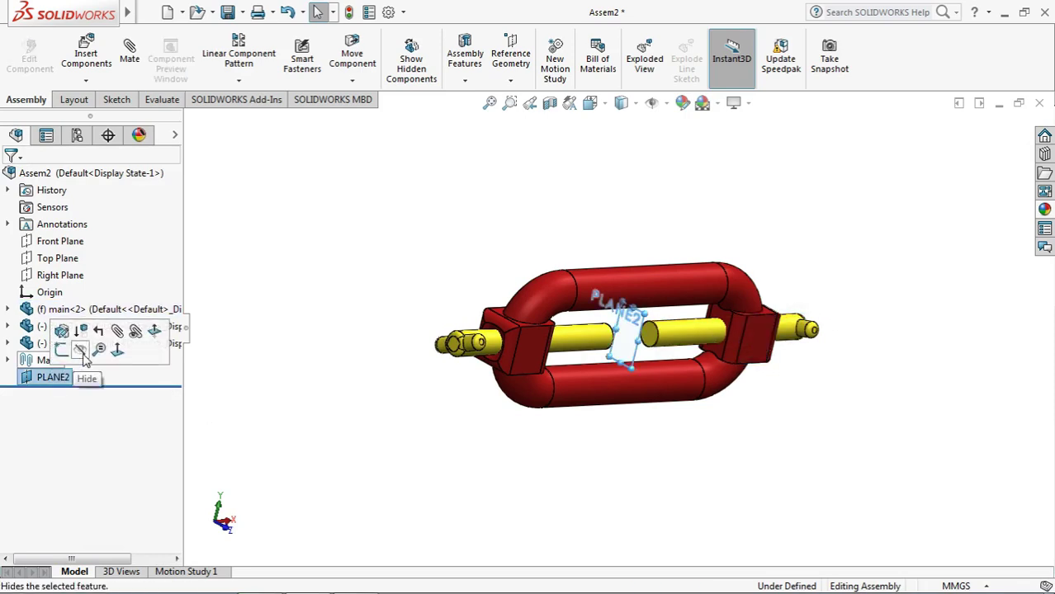
left_click(83, 343)
- View straight onto the red block's outer face and zoom to fit
left_click(761, 357)
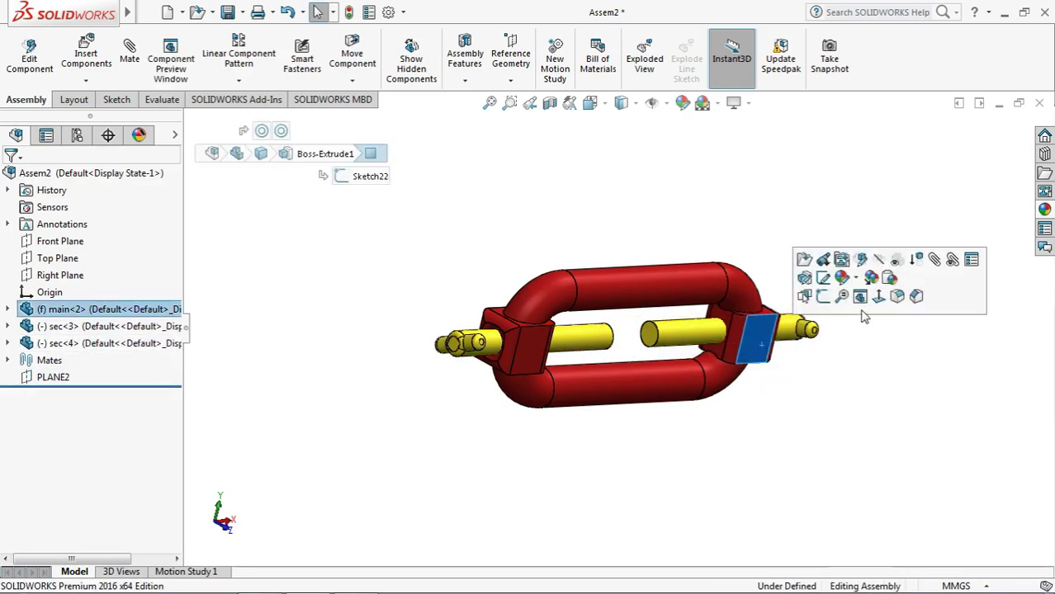
left_click(861, 296)
left_click(622, 471)
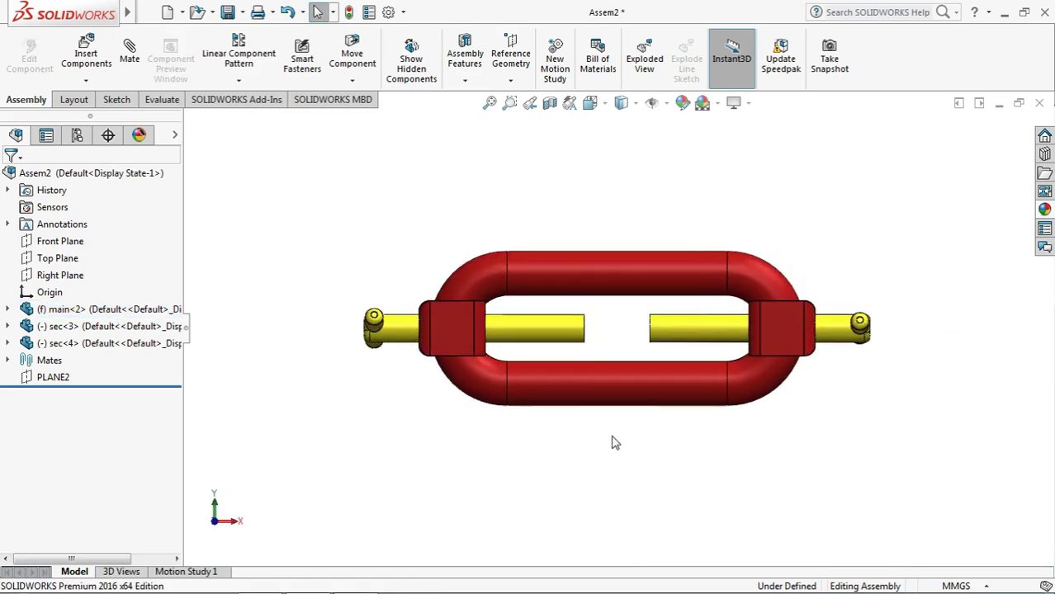
key("f")
- Drag the right pin out and back to confirm both pins move symmetrically
left_click(874, 305)
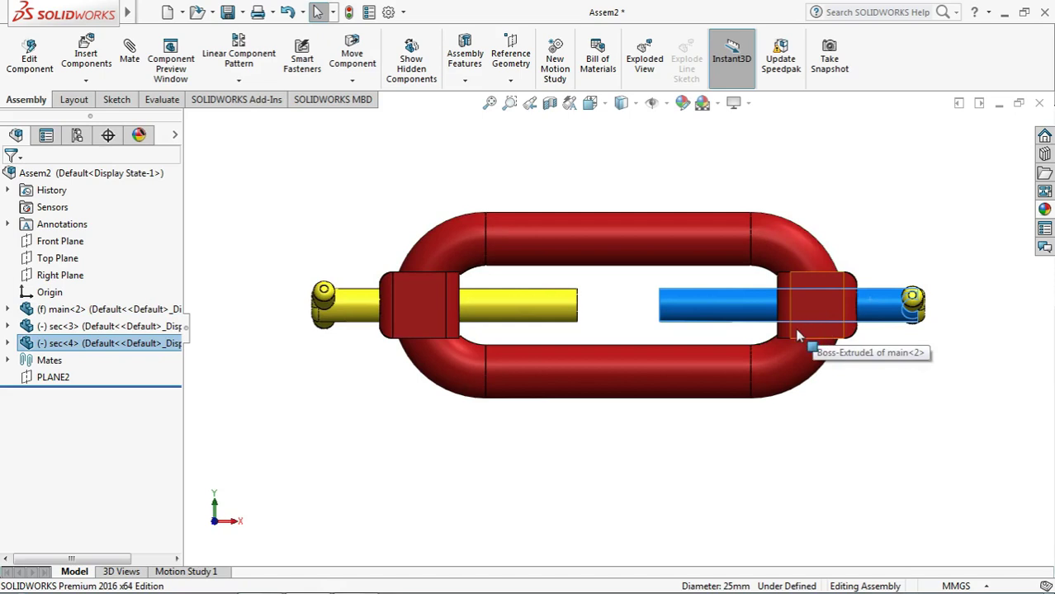
mouse_move(877, 312)
left_mouse_down()
mouse_move(955, 313)
mouse_move(793, 334)
mouse_move(917, 321)
mouse_move(877, 318)
mouse_move(859, 322)
mouse_move(990, 324)
mouse_move(879, 332)
mouse_move(939, 328)
left_mouse_up()
left_click_drag(940, 331, 890, 342)
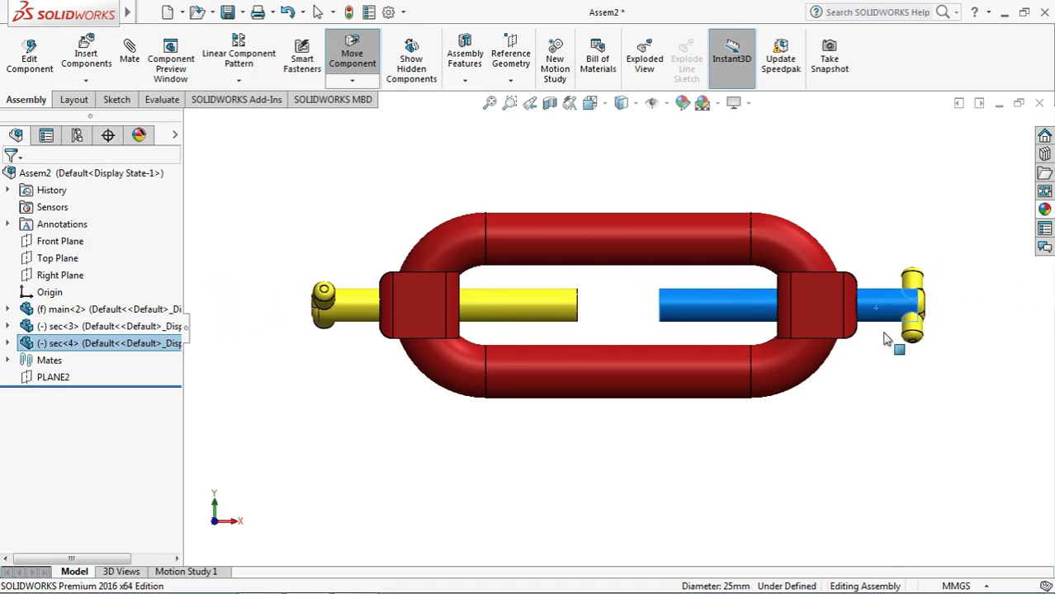
key("Escape")
left_click(631, 447)
scroll(603, 397, "up", 1)
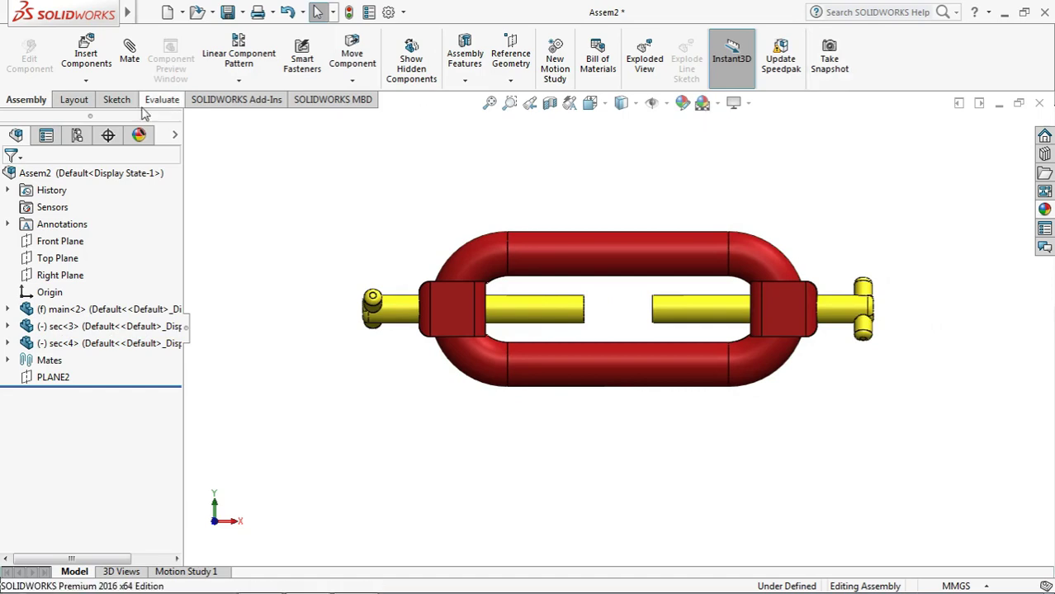
left_click(73, 100)
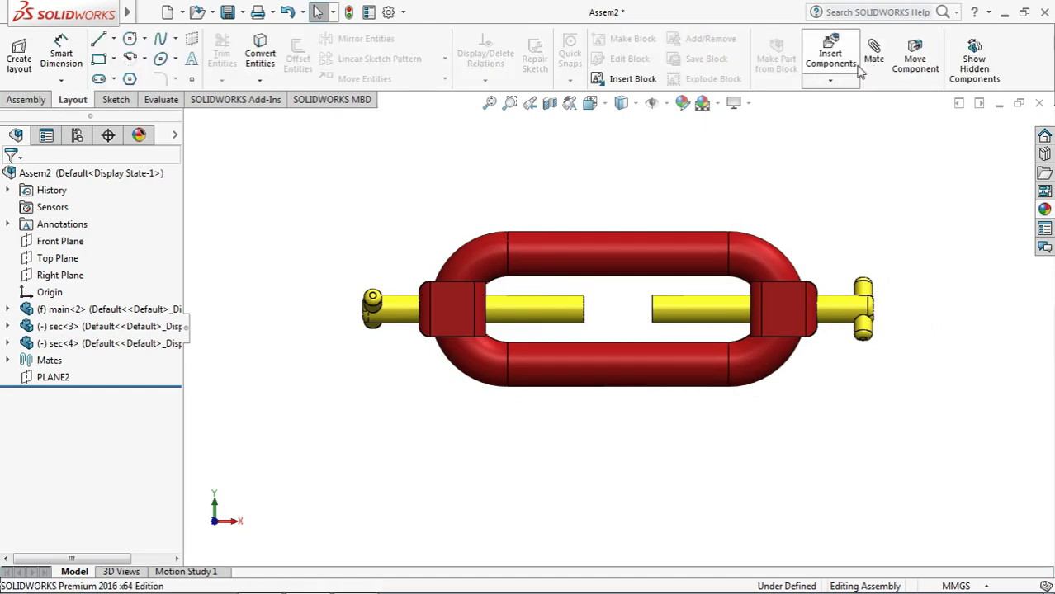